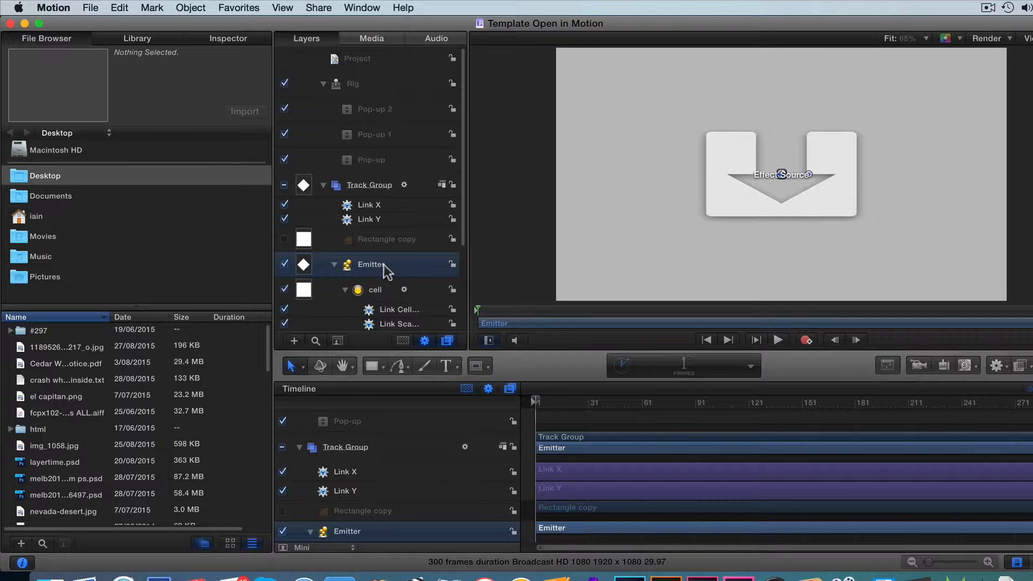
Add the Corona emitter from the Pyro particle emitters to the Track Group, directly above the existing Emitter
left_click(161, 39)
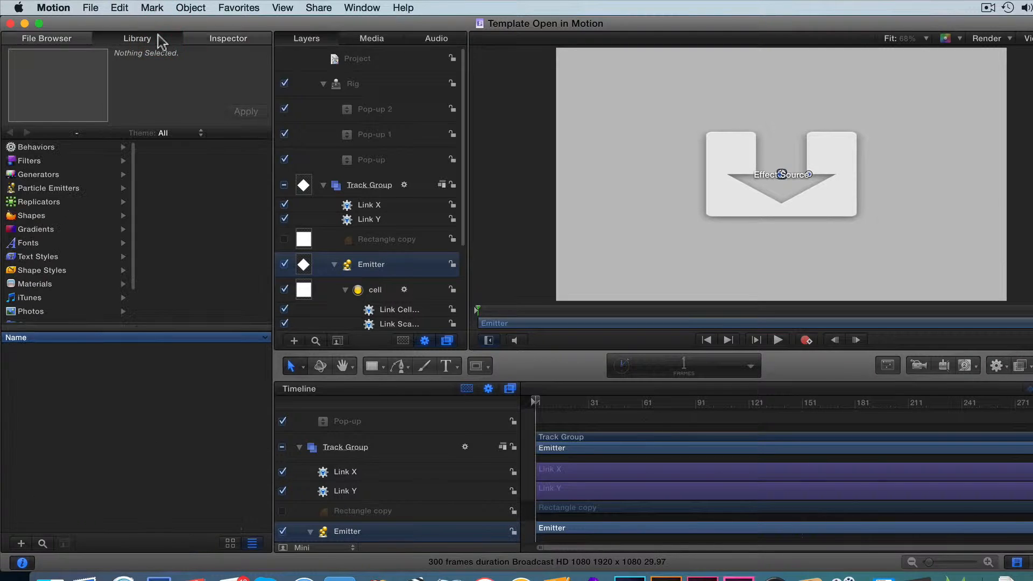
left_click(72, 188)
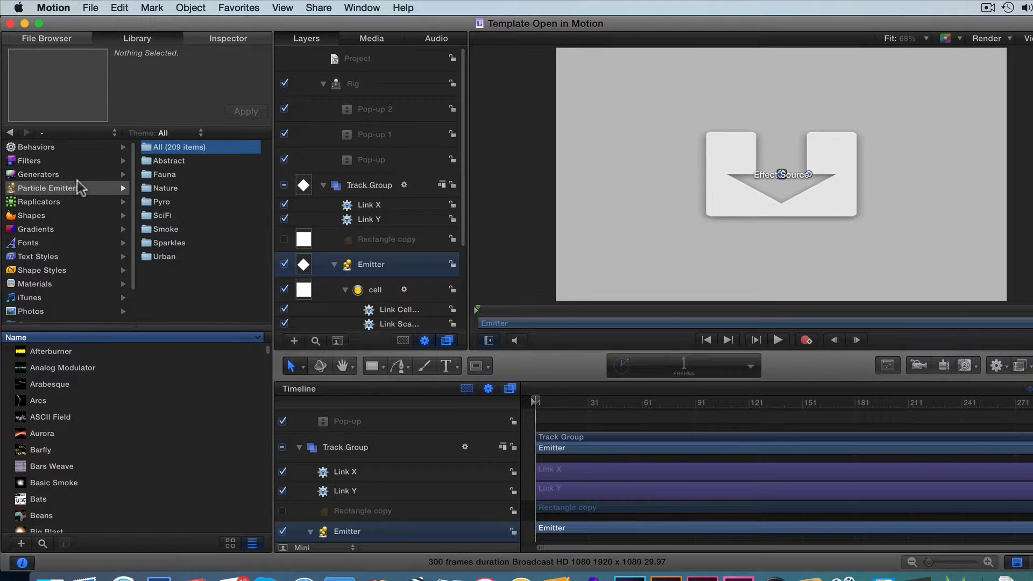
left_click(162, 203)
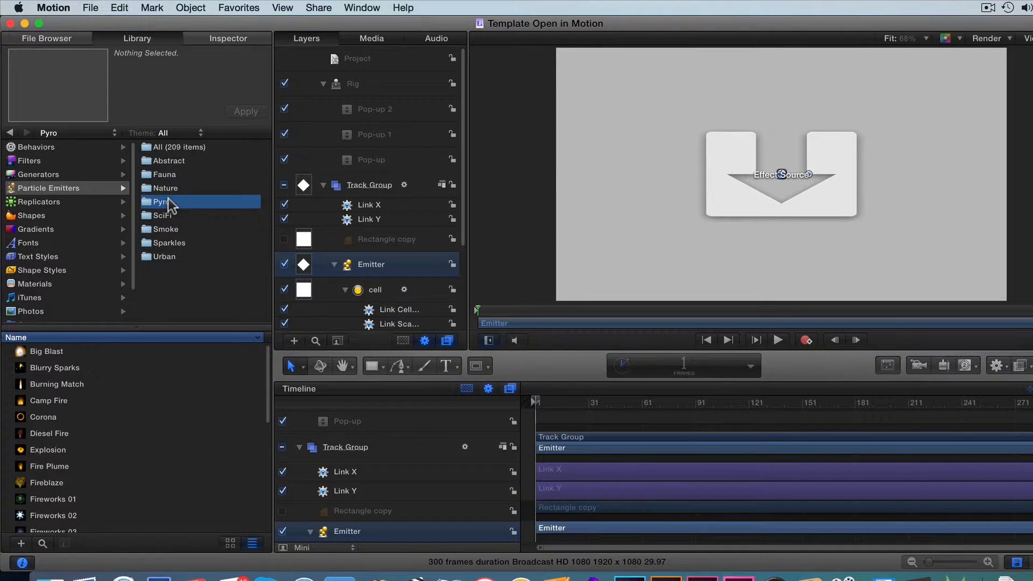
left_click(53, 418)
left_click_drag(35, 419, 336, 265)
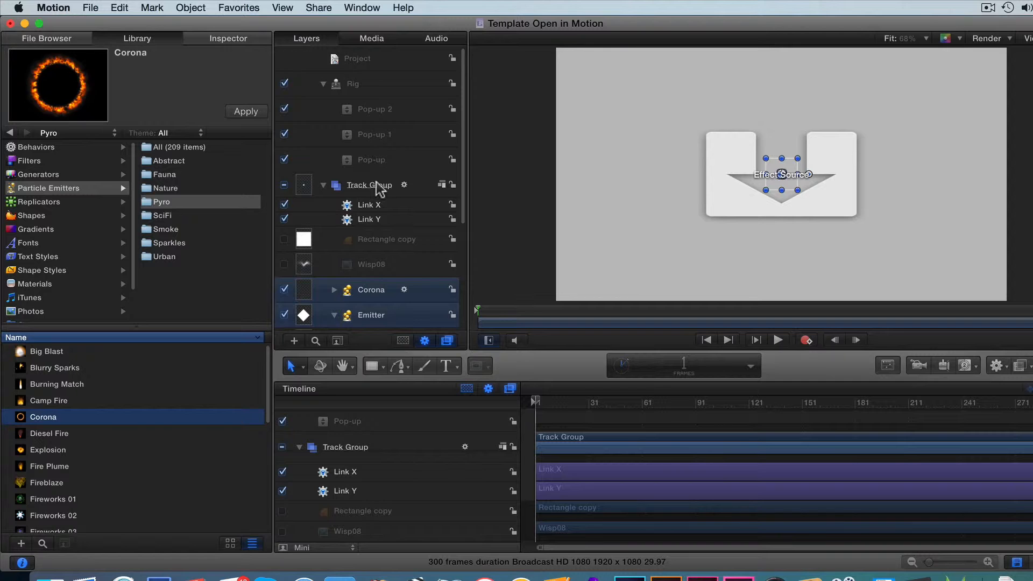
Look at the Link X and Link Y behaviors applied to the Track Group
left_click(364, 206)
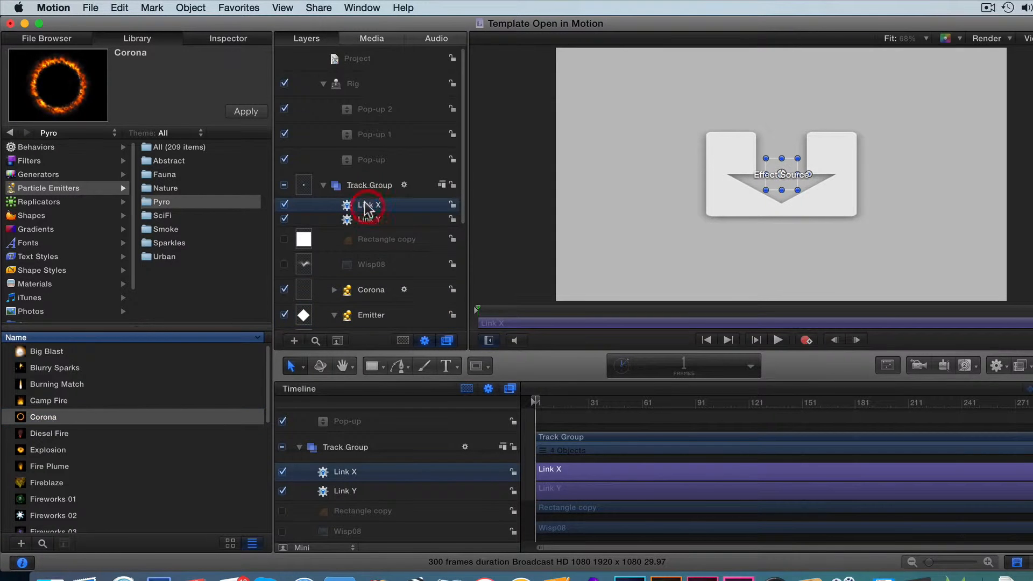
left_click(365, 219)
left_click(365, 205)
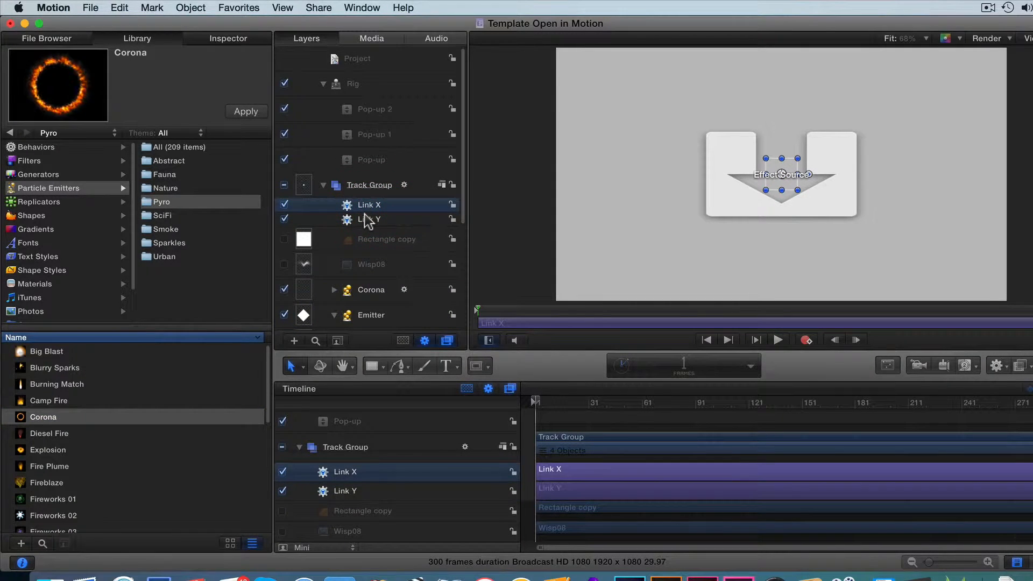
left_click(365, 219)
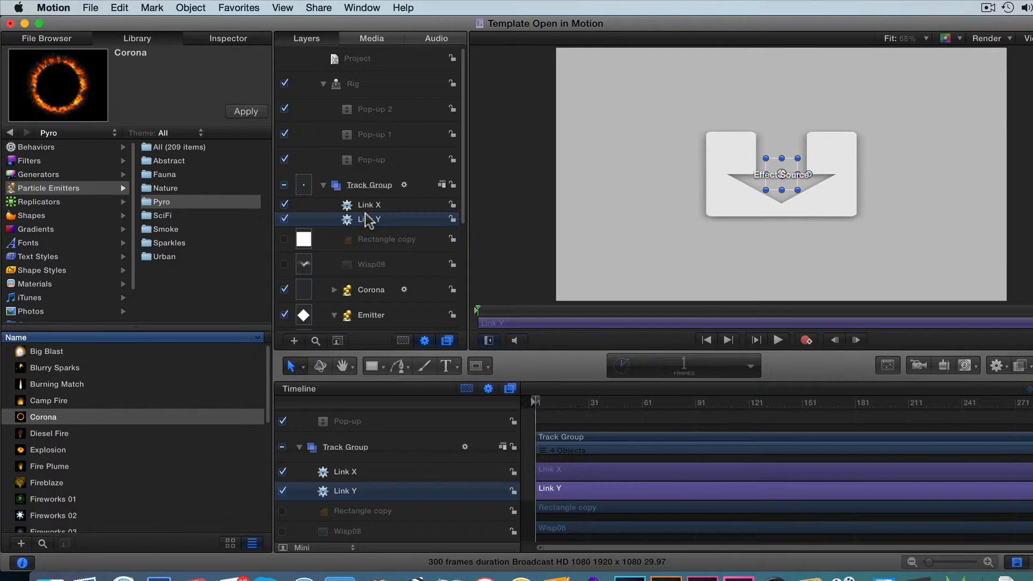
Move the Link Cell Rotation, Link Scale Y and Link Scale X behaviors from the Emitter's cell to Corona's Blur13 cell
scroll(367, 236, "down", 3)
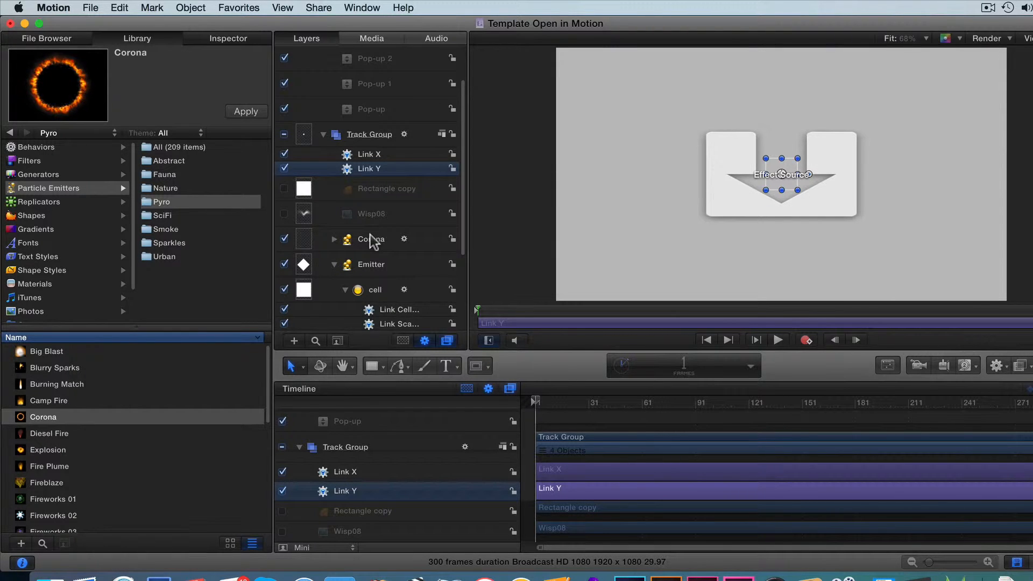
scroll(370, 239, "down", 5)
left_click_drag(467, 242, 518, 240)
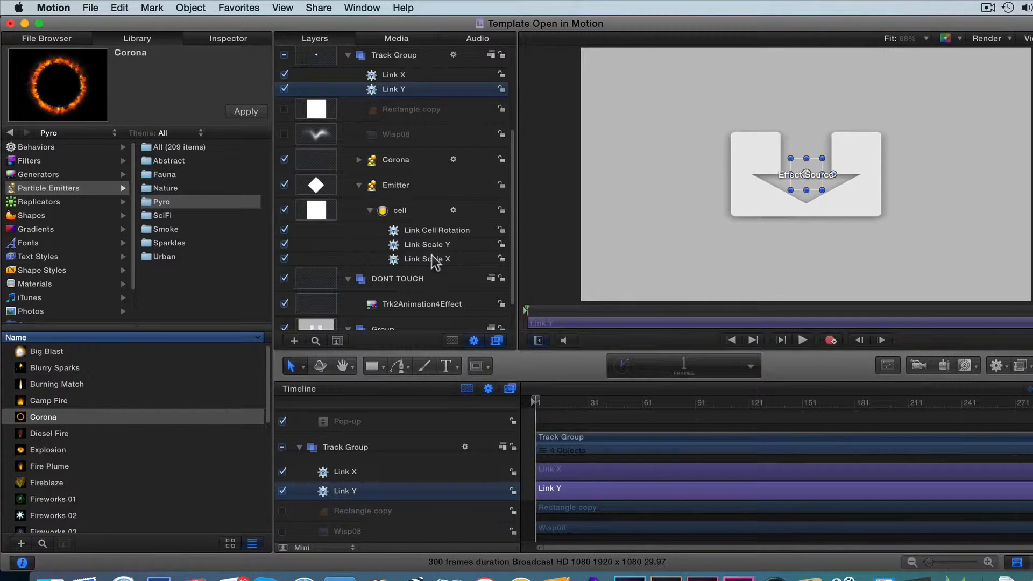
left_click(359, 160)
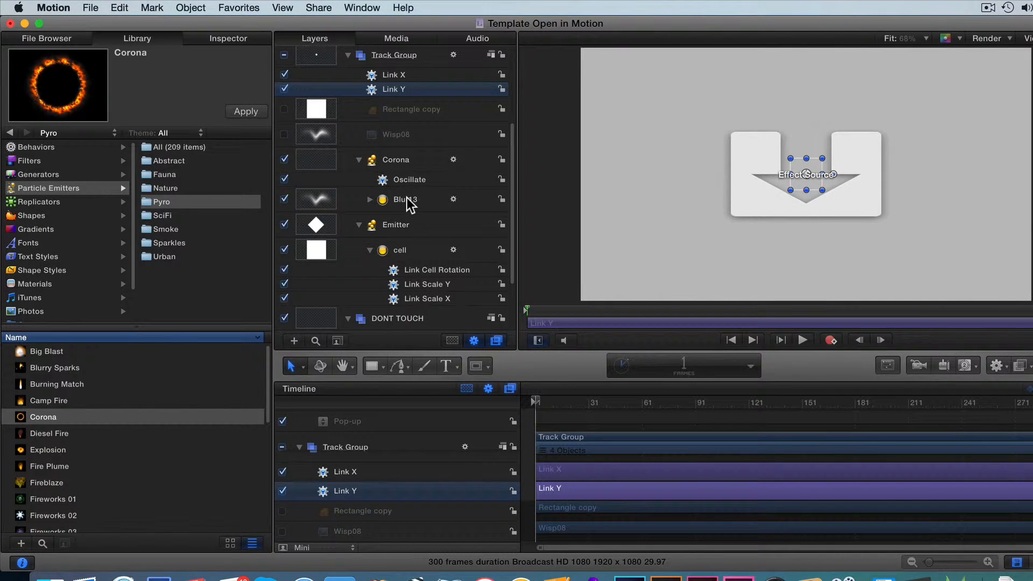
left_click(422, 270)
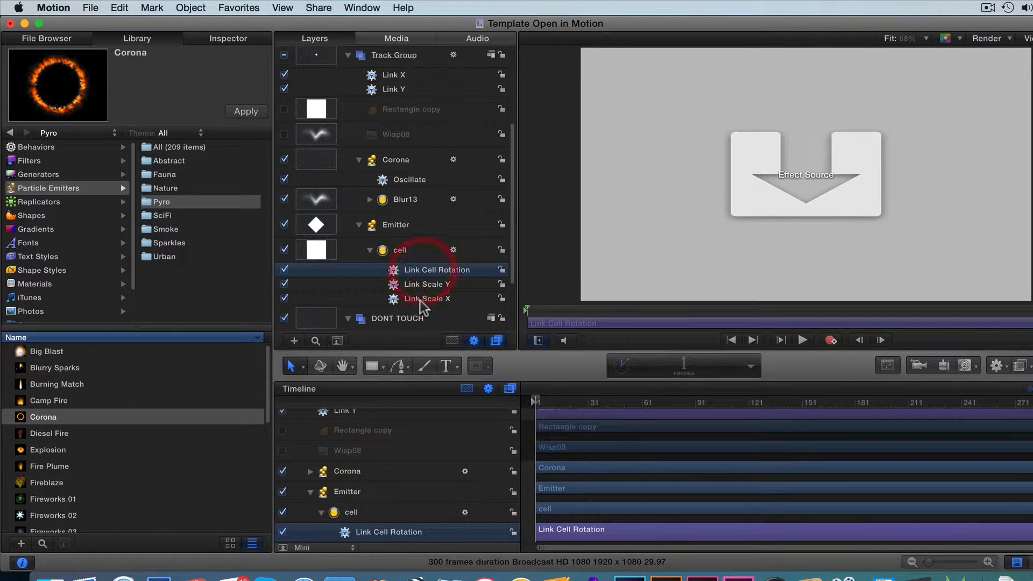
left_click(422, 297, "shift")
left_click_drag(422, 296, 419, 199)
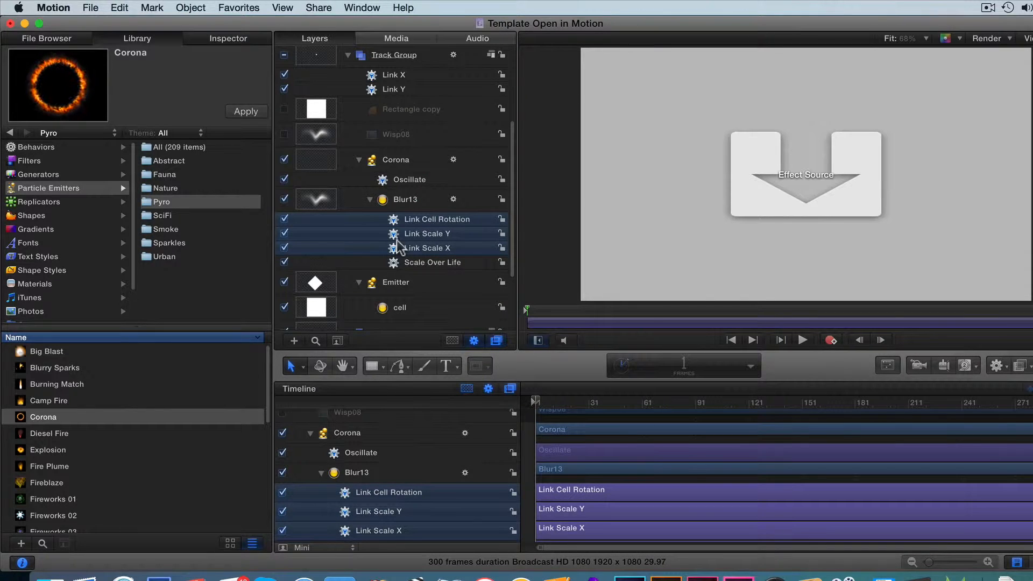
Examine the source and target parameters of Blur13's Link Cell Rotation, Link Scale Y and Link Scale X behaviors
left_click(420, 247)
left_click(231, 41)
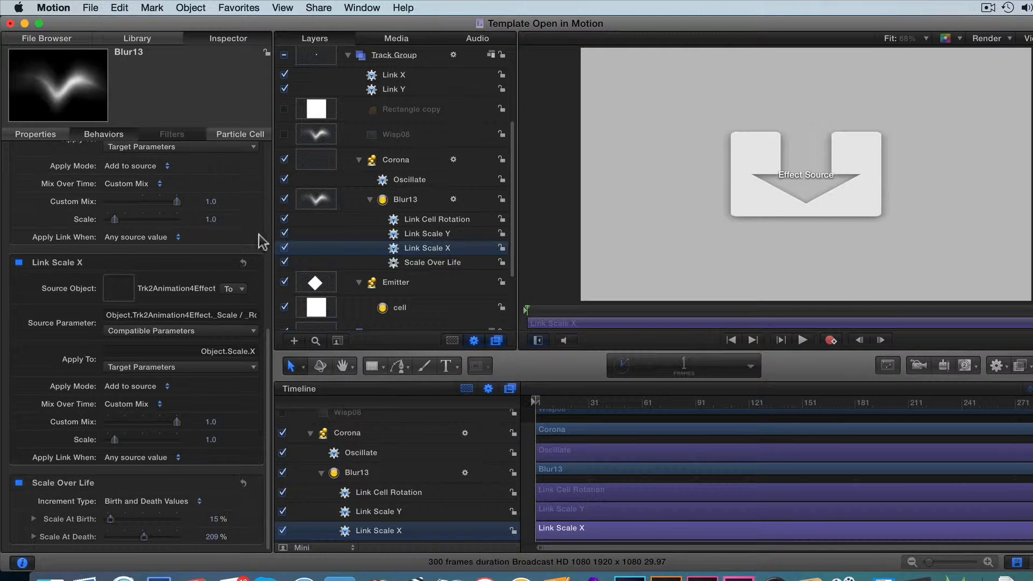
scroll(226, 233, "up", 8)
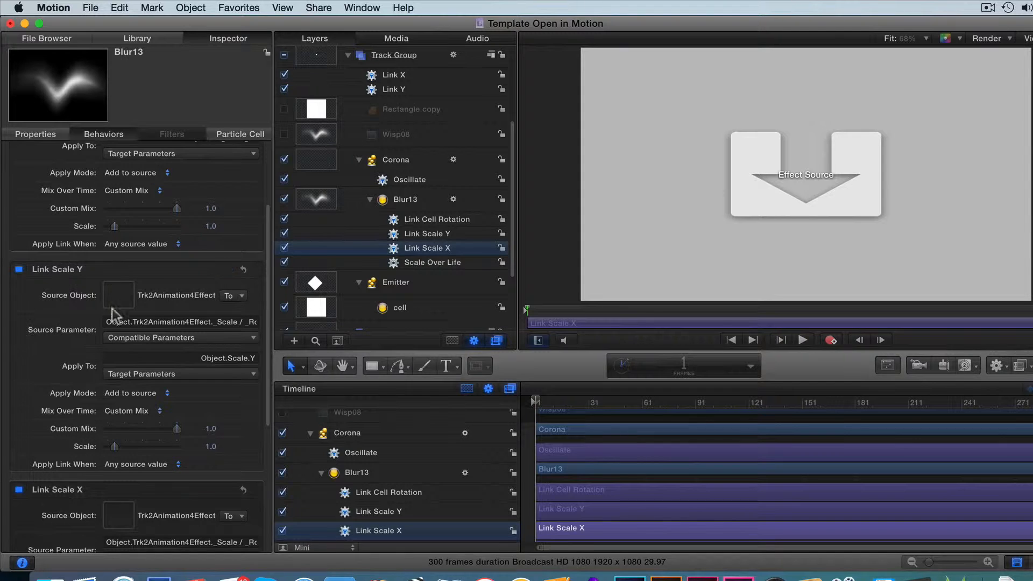
scroll(129, 242, "up", 3)
scroll(129, 242, "up", 2)
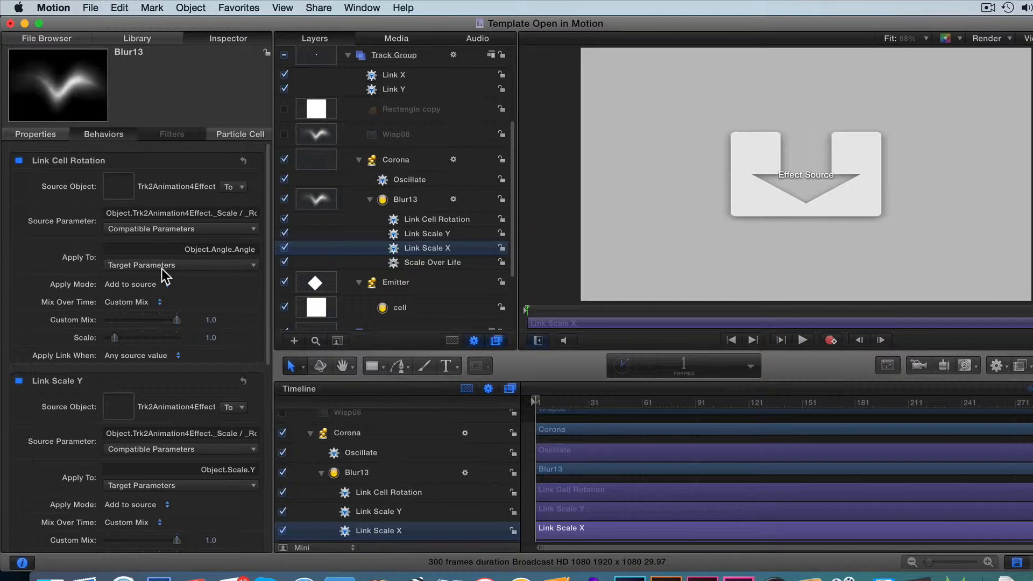
scroll(401, 302, "down", 2)
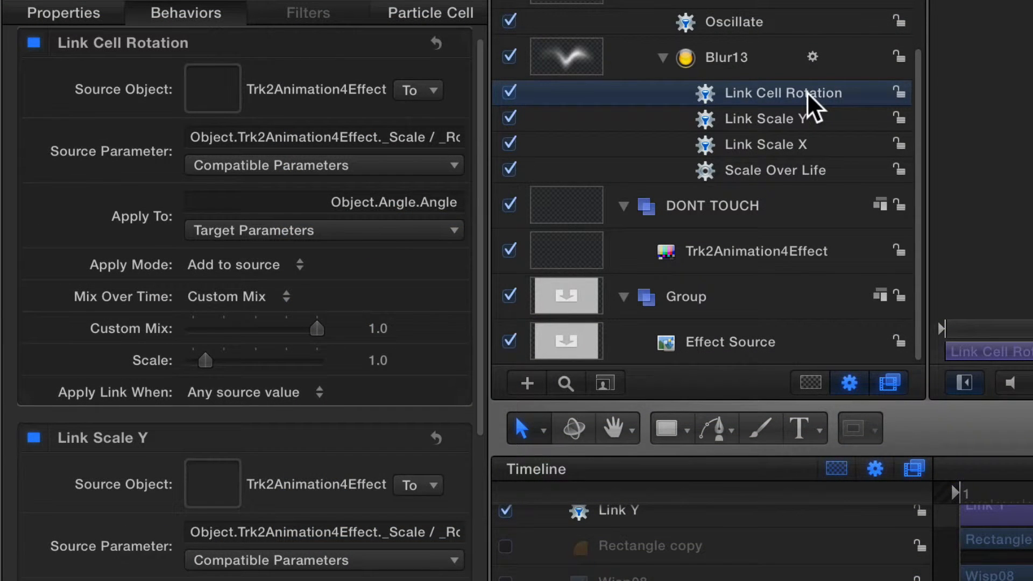
left_click(802, 127)
left_click(790, 139)
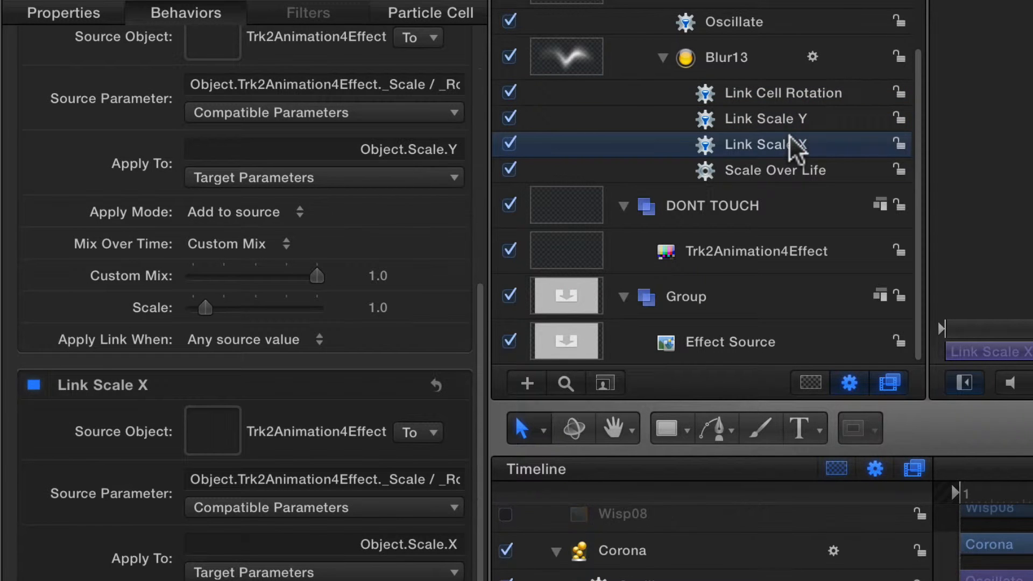
Browse the Trk2Animation4Effect position and scale/rotation source parameters available to the Link Scale Y behavior
left_click(296, 115)
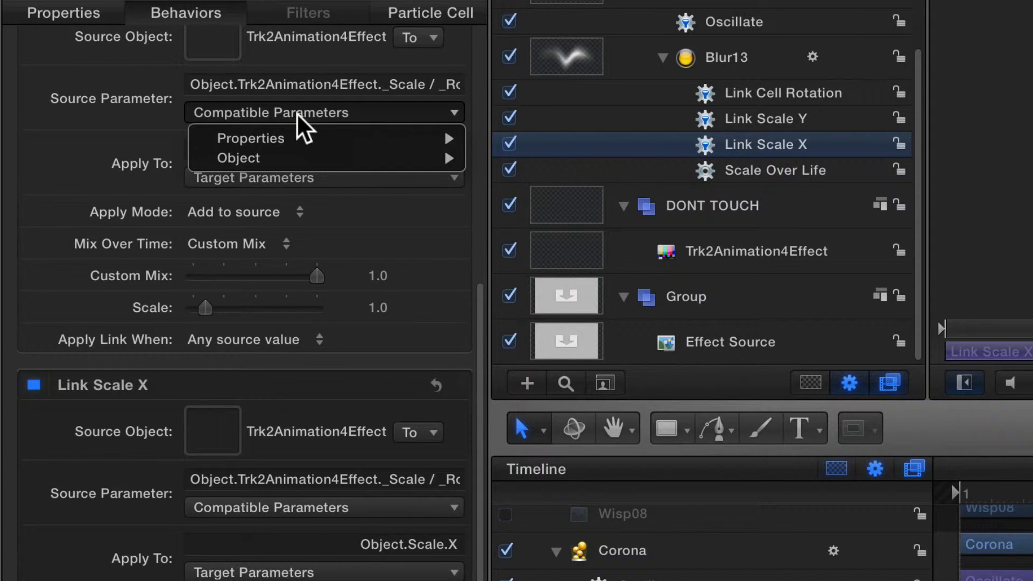
mouse_move(308, 162)
mouse_move(554, 162)
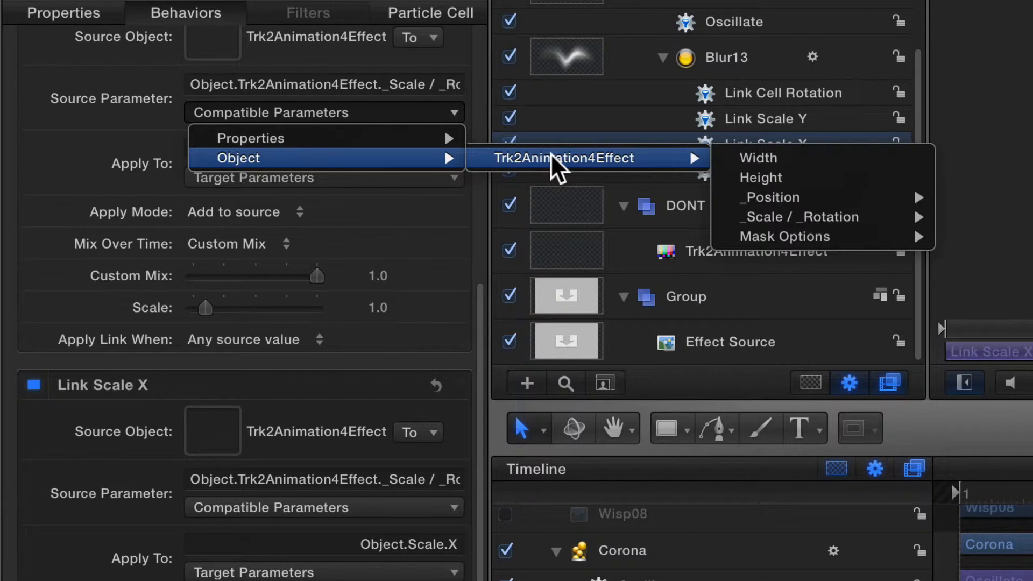
mouse_move(848, 191)
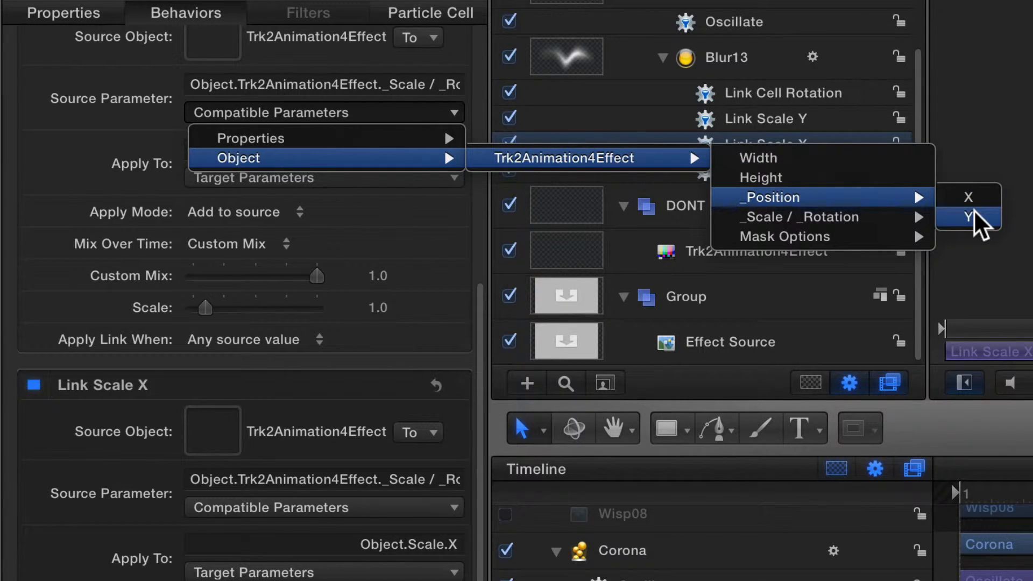
mouse_move(759, 222)
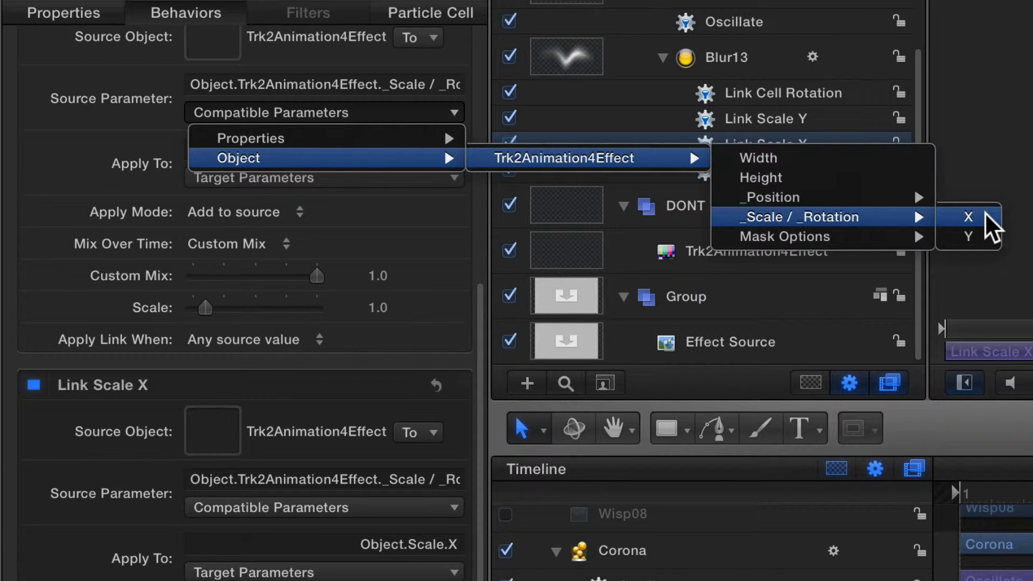
left_click(16, 162)
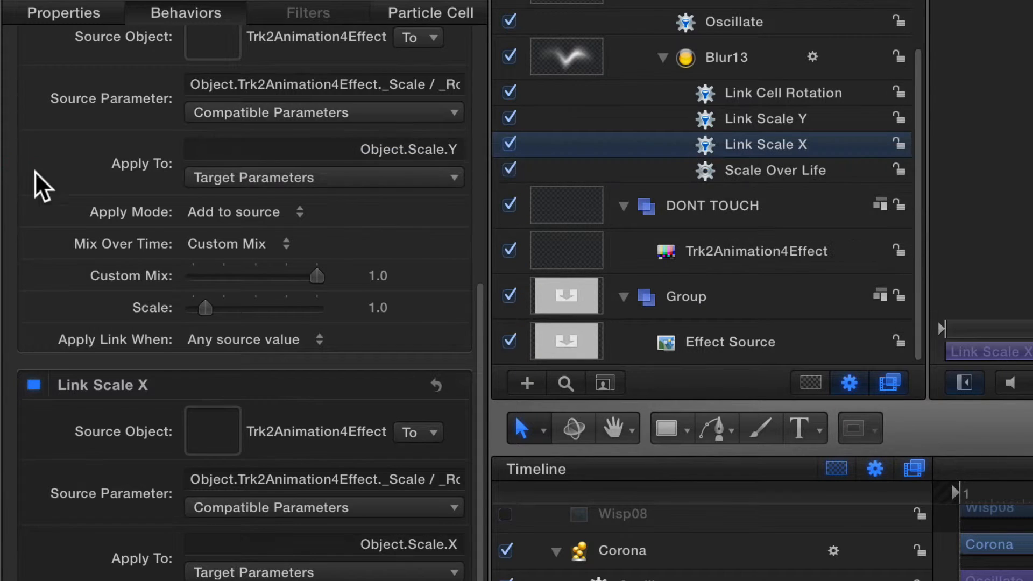
Set the Link Scale X behavior's source parameter to the X component of Trk2Animation4Effect's _Scale / _Rotation
scroll(204, 330, "down", 3)
scroll(236, 366, "down", 1)
left_click(265, 406)
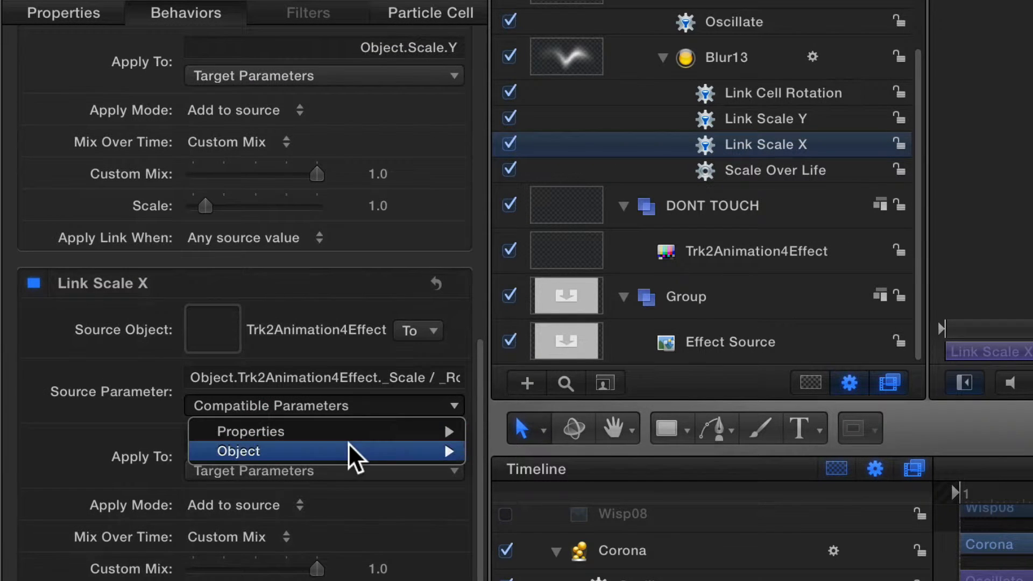
mouse_move(357, 452)
mouse_move(586, 454)
mouse_move(841, 512)
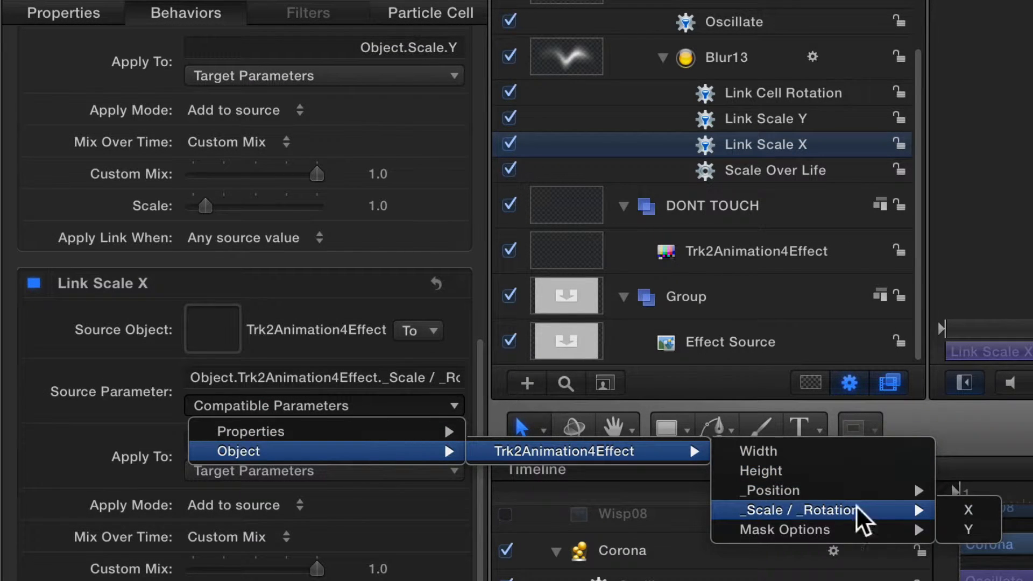
left_click(984, 507)
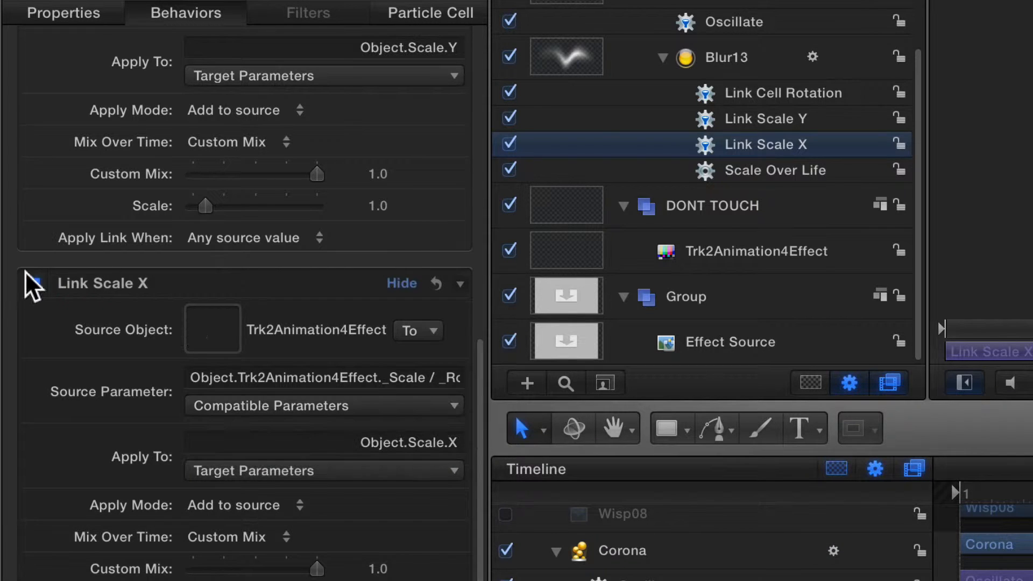
Choose Trk2Animation4Effect's _Scale / _Rotation as the source parameter of the Link Scale Y behavior
scroll(157, 318, "up", 5)
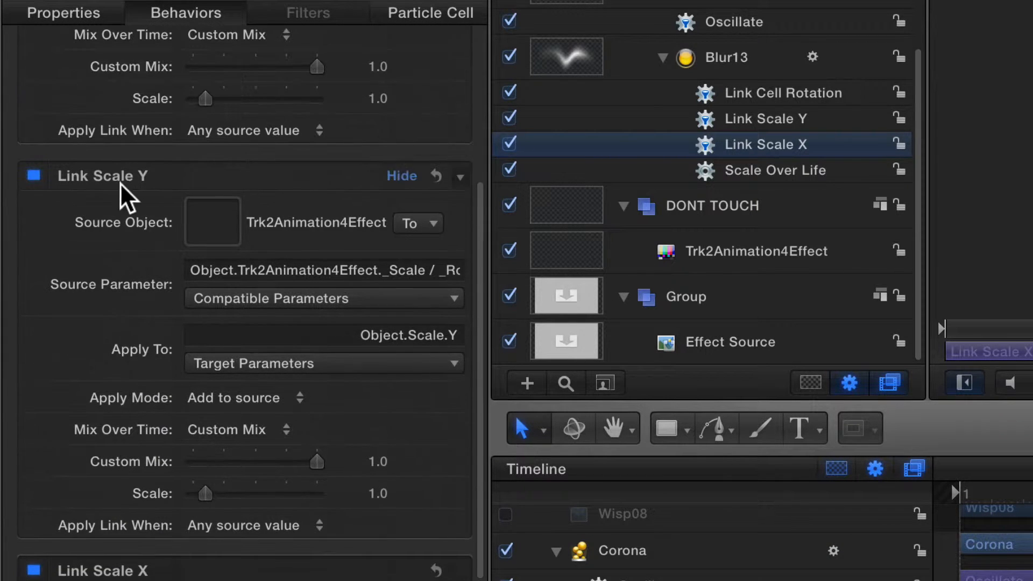
left_click(232, 306)
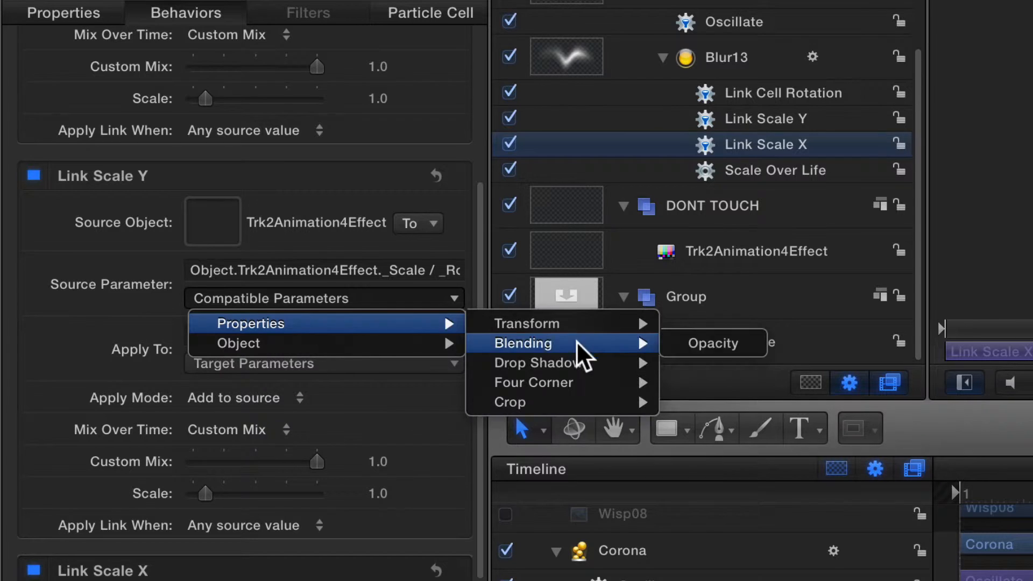
mouse_move(366, 345)
mouse_move(669, 345)
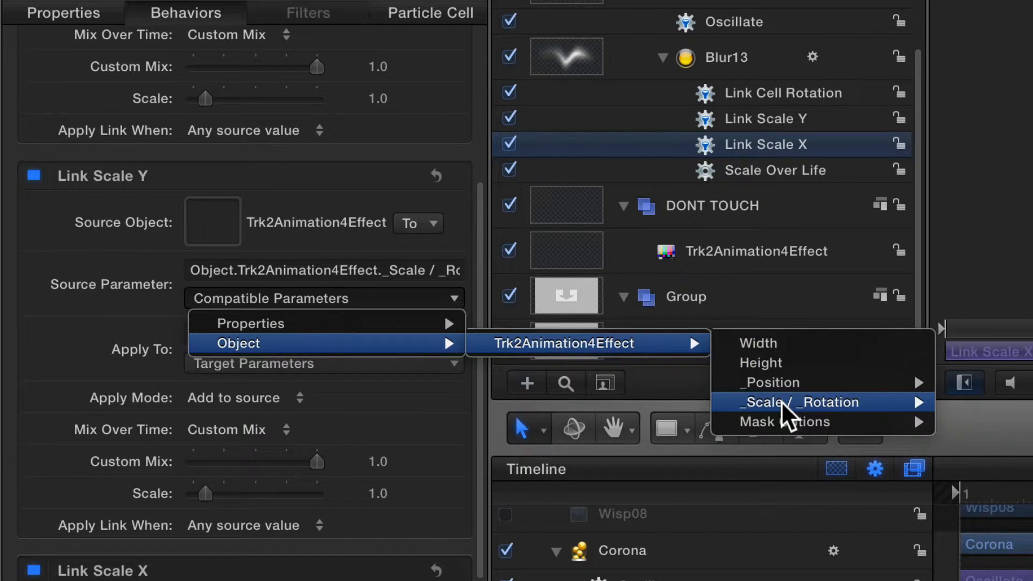
mouse_move(789, 404)
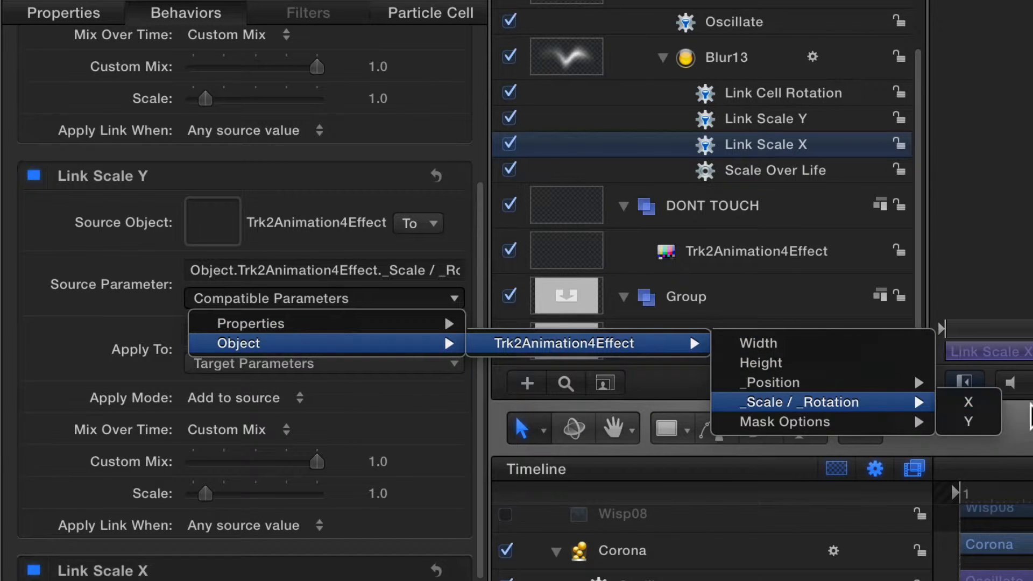
left_click(993, 416)
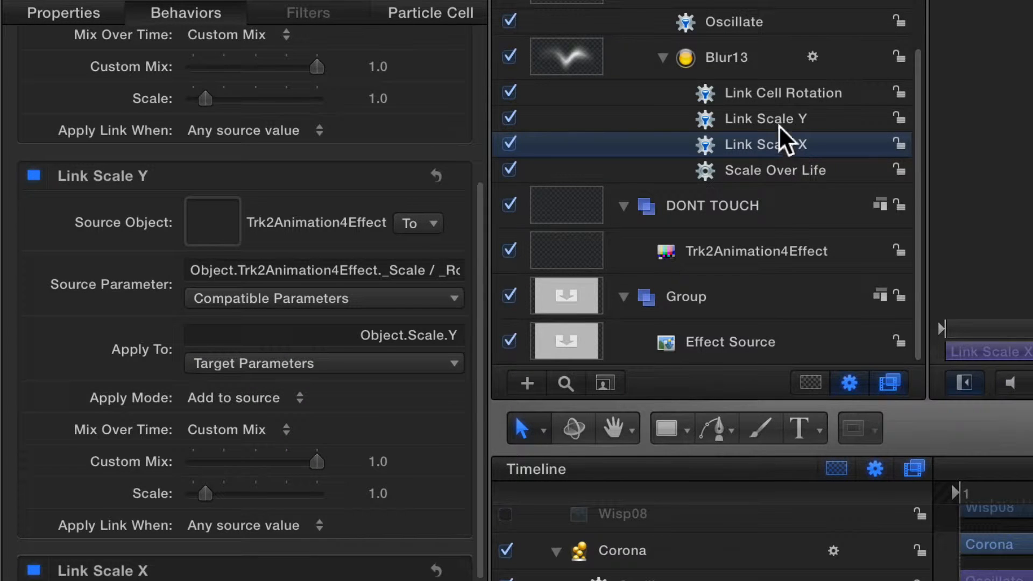
Delete the original Emitter, together with its cell, from the Track Group
left_click(782, 89, "shift")
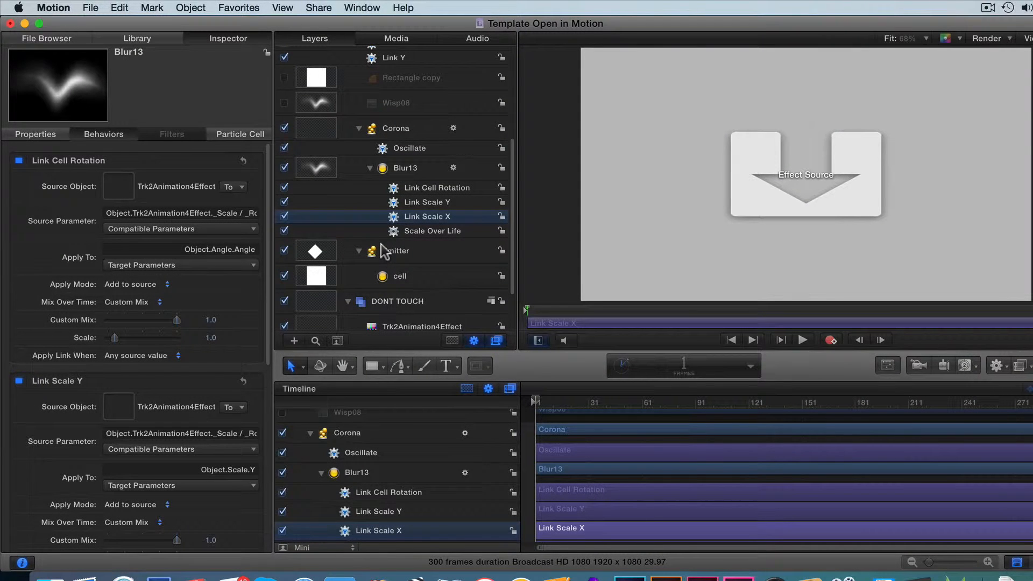
left_click(385, 252)
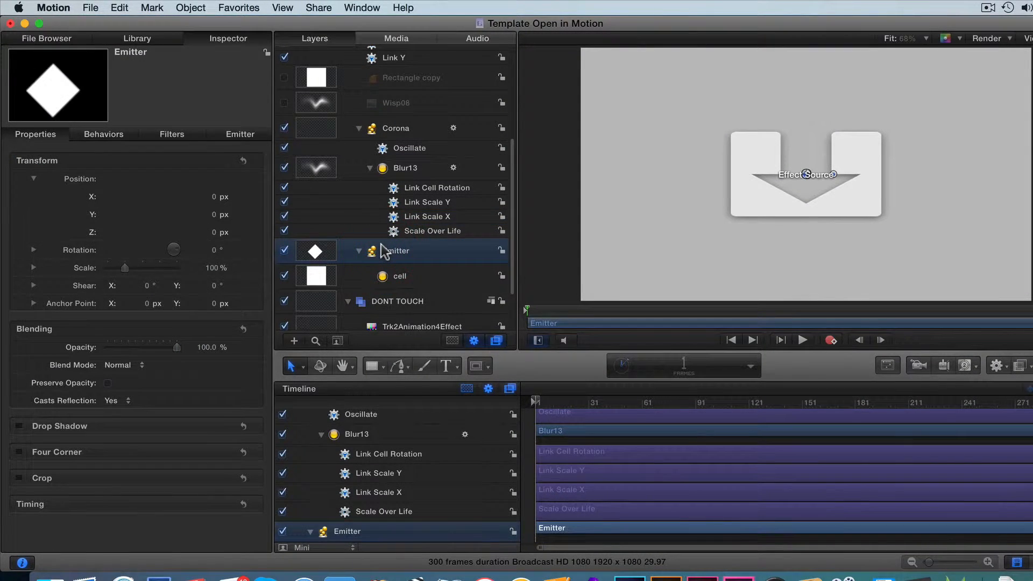
key("Delete")
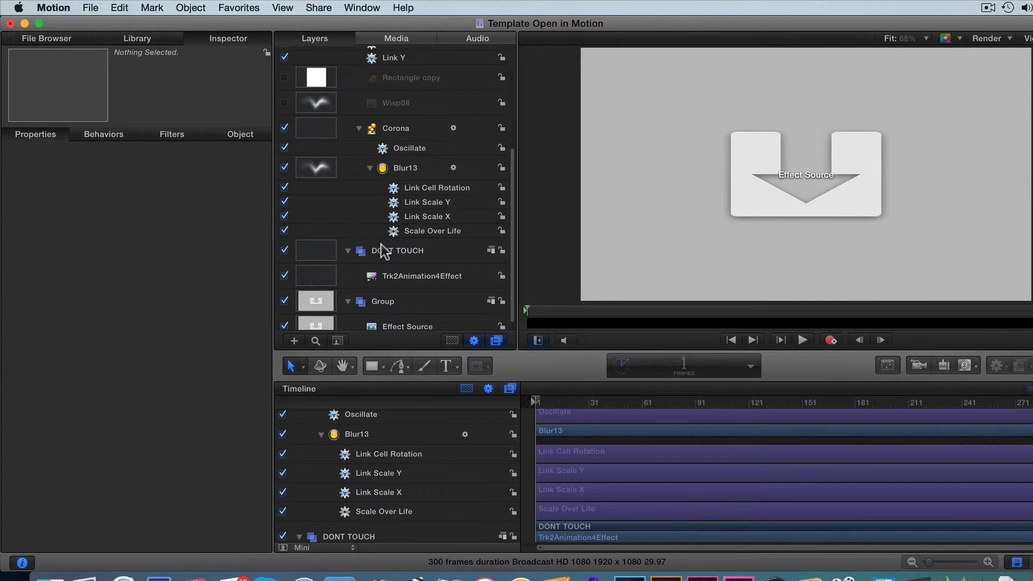
Publish the Birth Rate and Life cell parameters of the Corona emitter
left_click(402, 131)
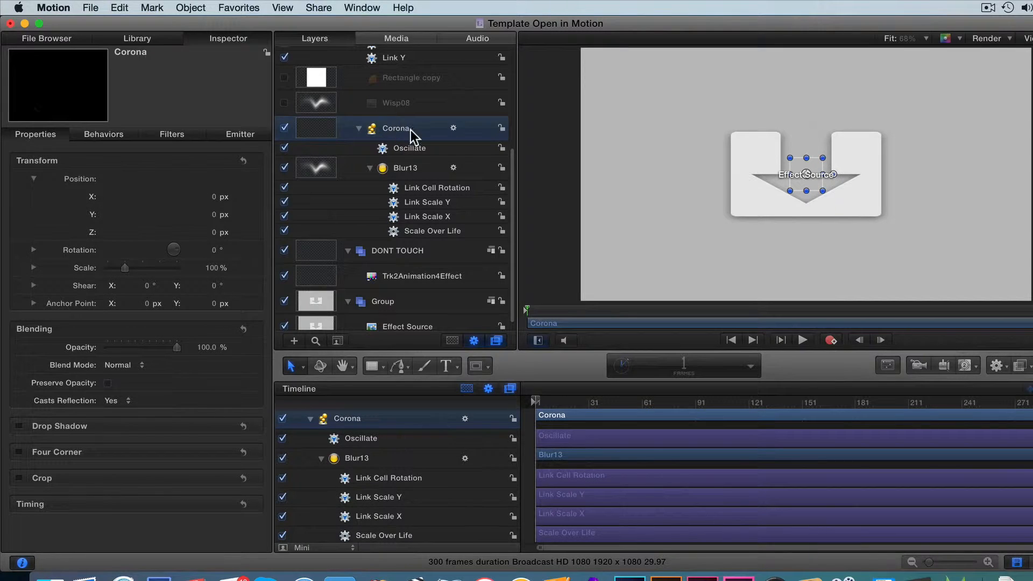
left_click(235, 134)
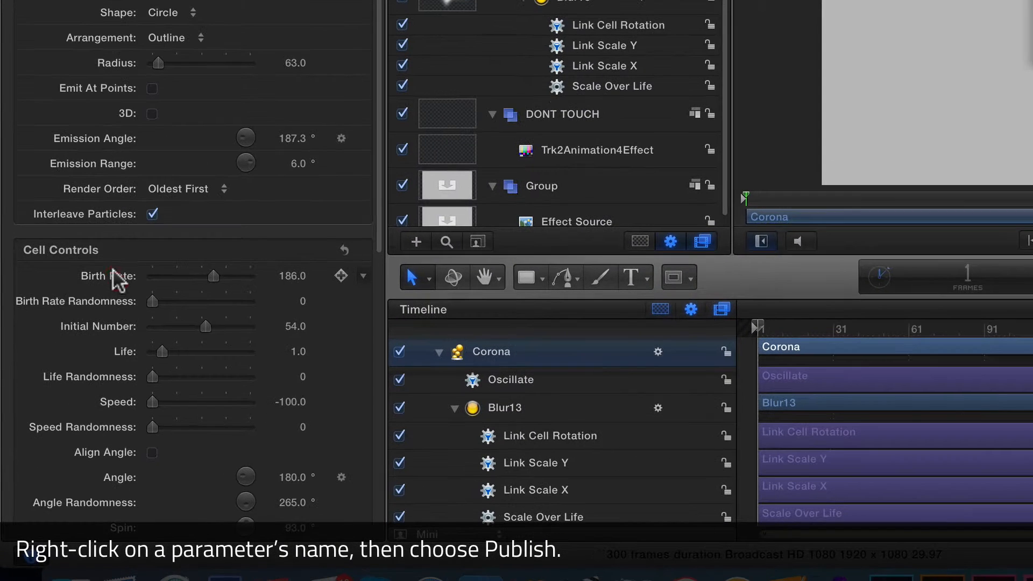
right_click(114, 270)
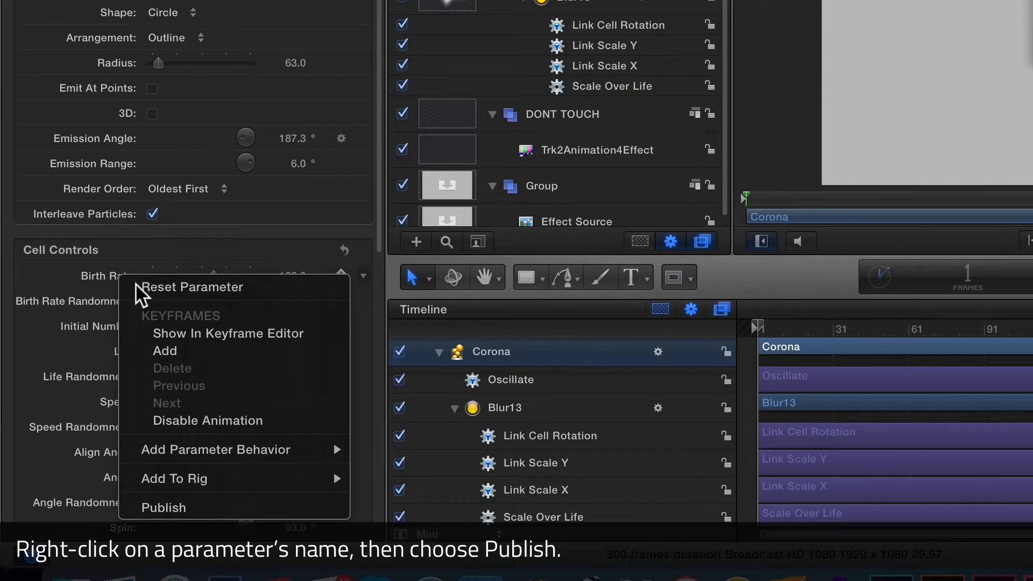
left_click(239, 507)
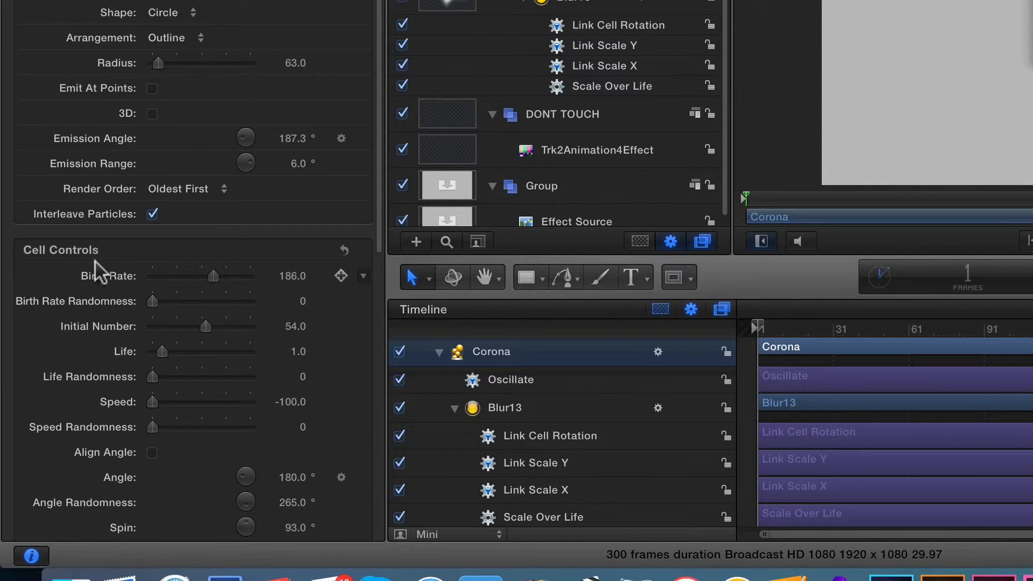
scroll(116, 298, "down", 3)
right_click(119, 301)
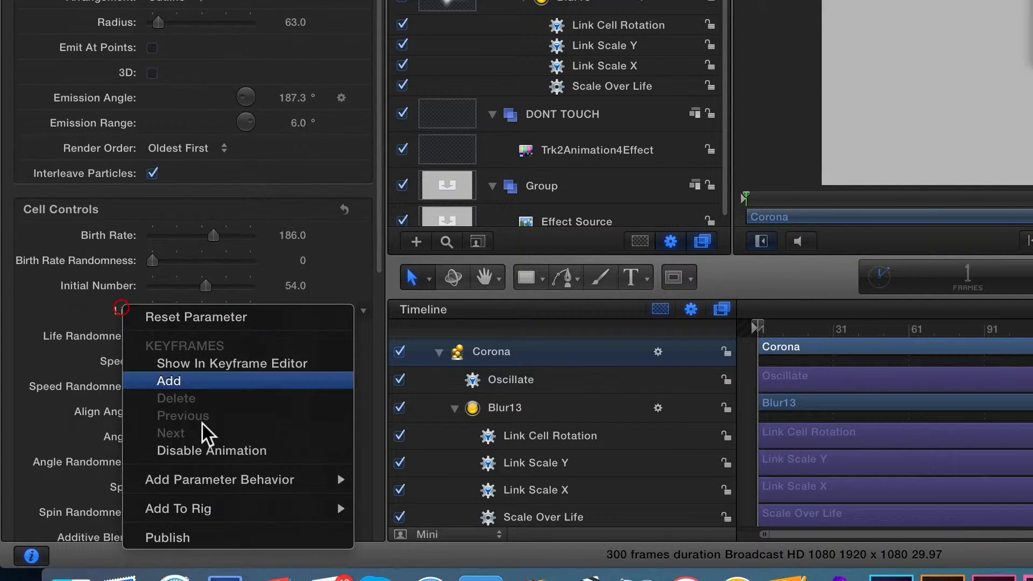
left_click(239, 538)
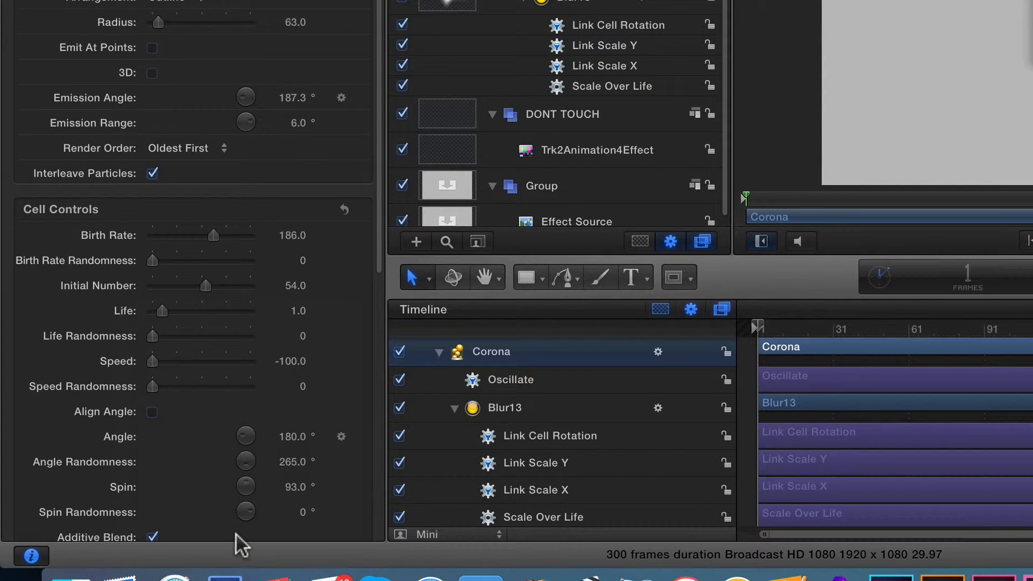
Publish the Corona emitter's Speed and Color Over Life cell parameters
scroll(170, 418, "down", 2)
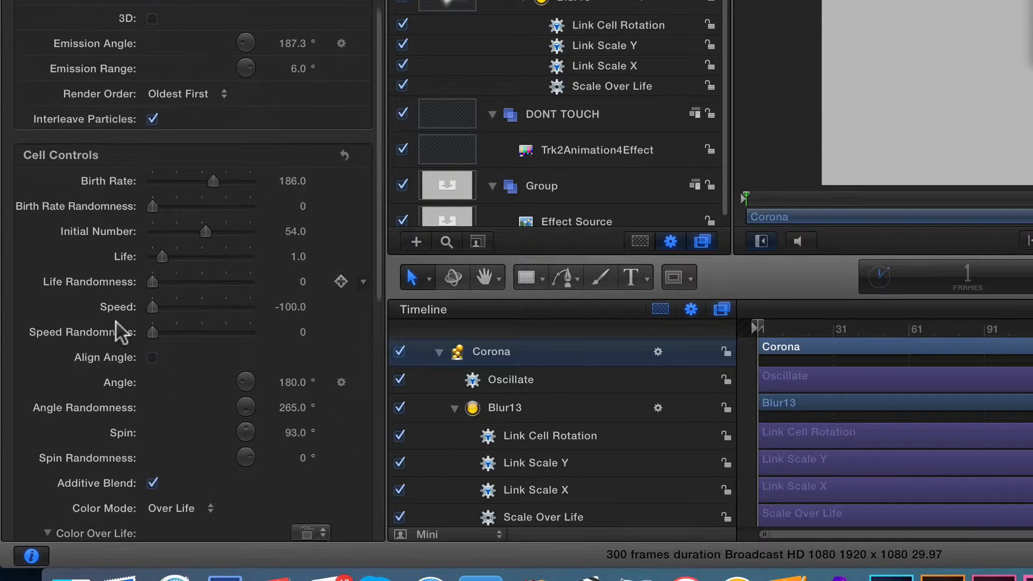
right_click(115, 299)
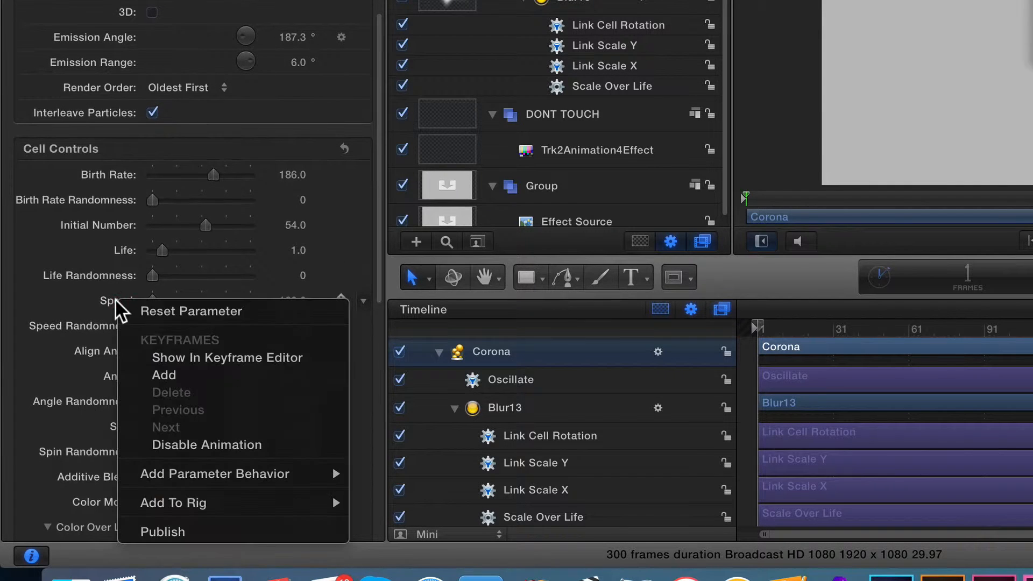
left_click(185, 529)
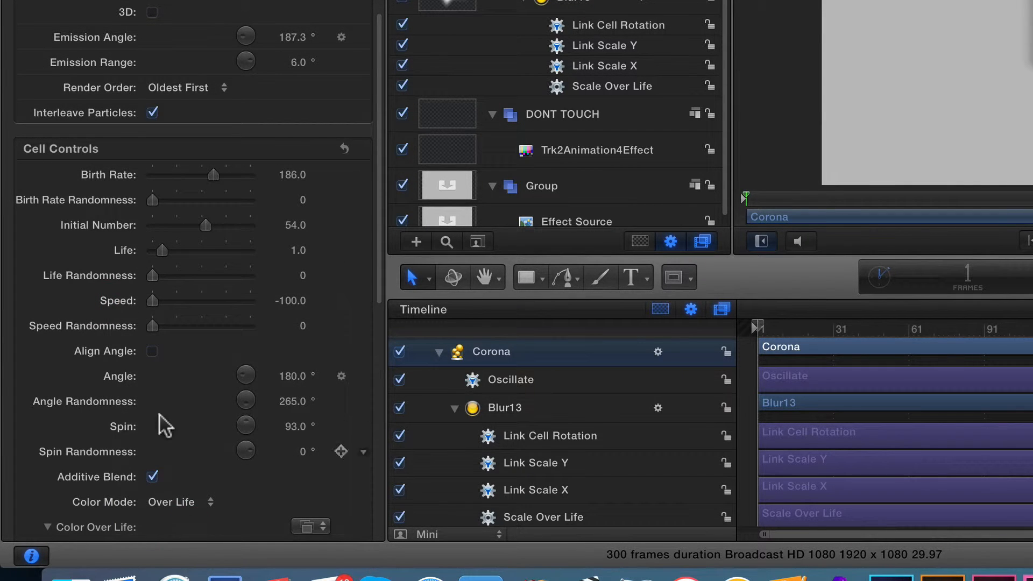
scroll(146, 367, "down", 5)
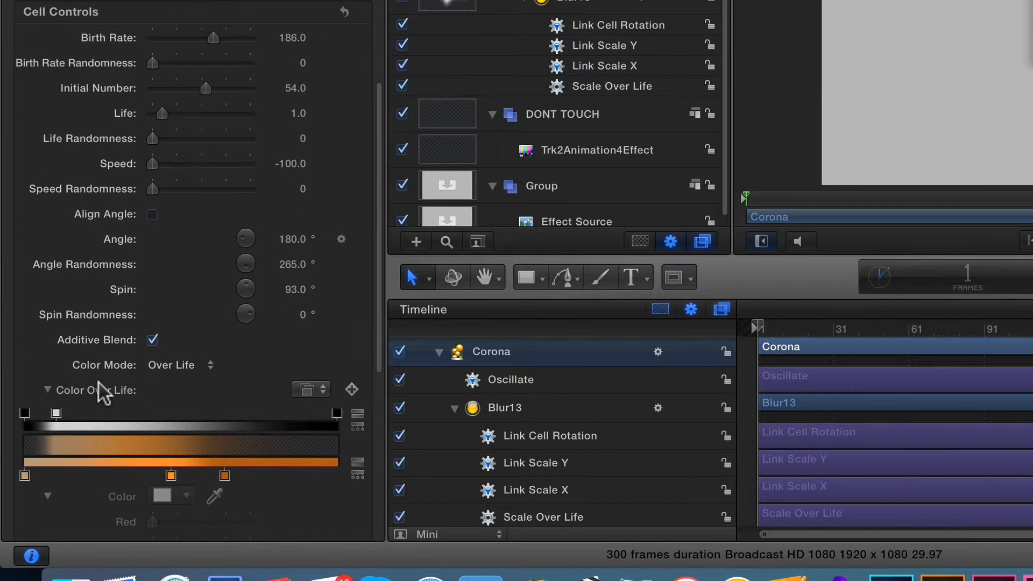
right_click(101, 386)
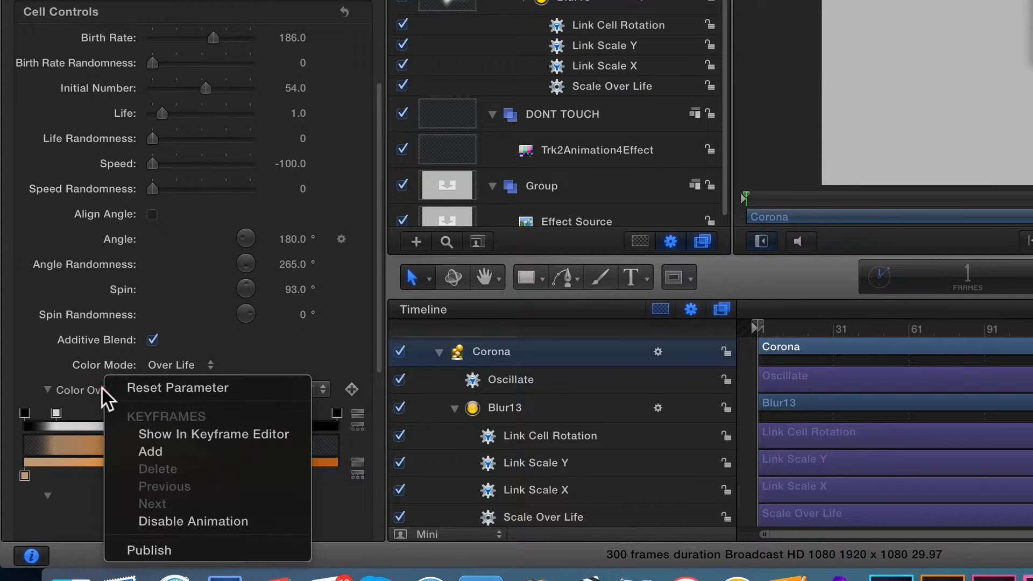
left_click(164, 542)
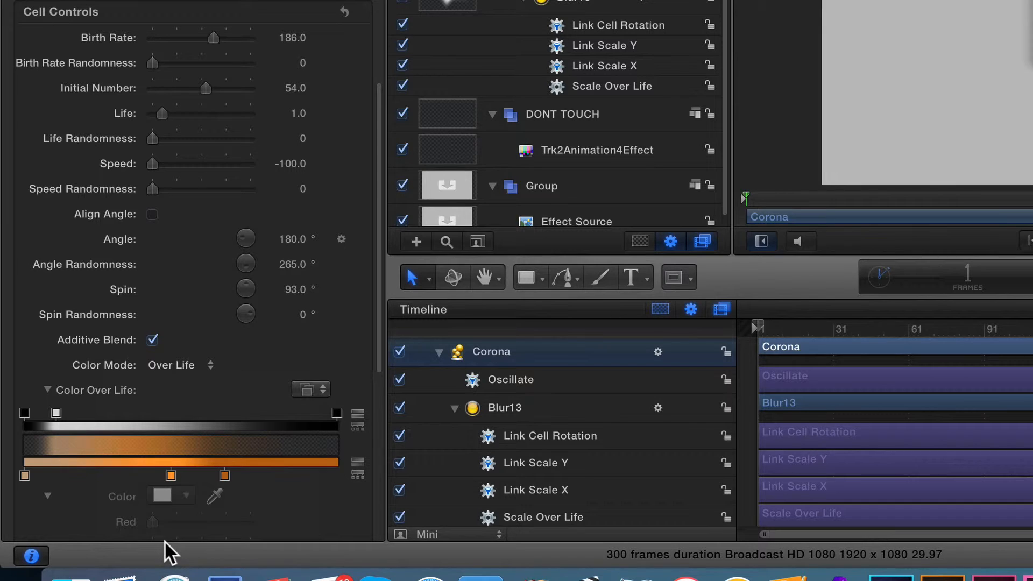
Publish the Scale parameter from the Corona emitter's cell controls
scroll(145, 439, "down", 12)
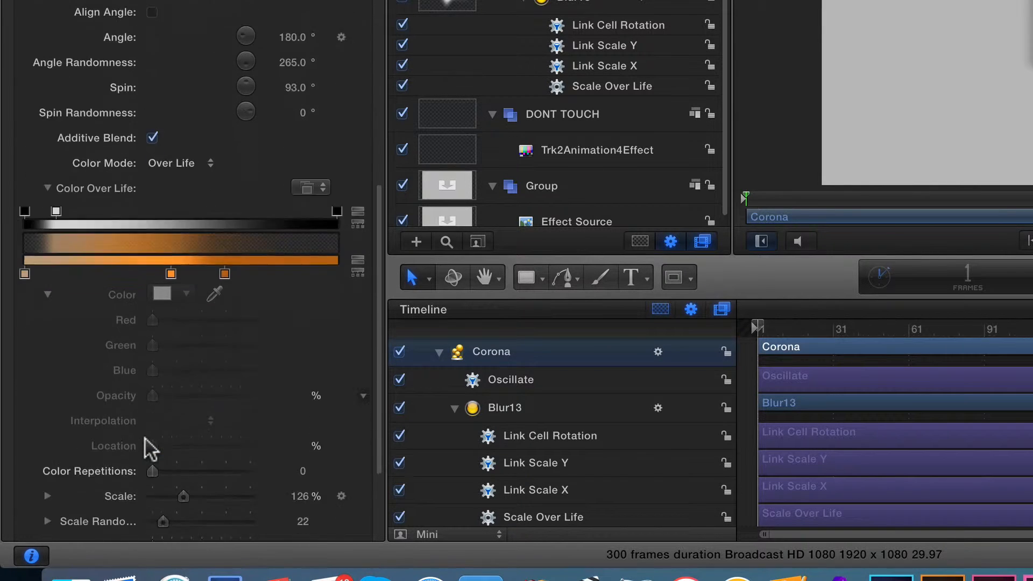
right_click(113, 362)
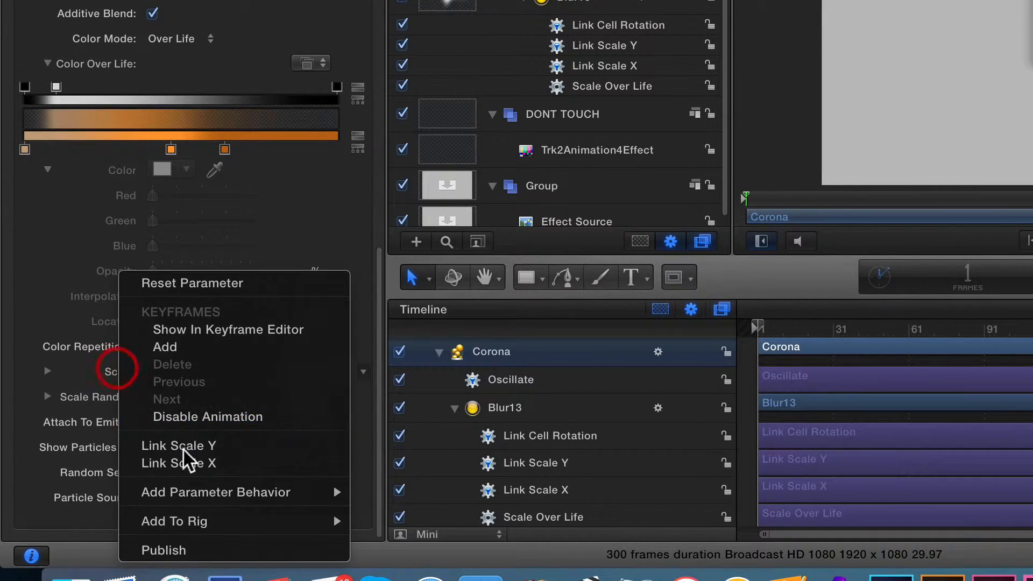
left_click(183, 545)
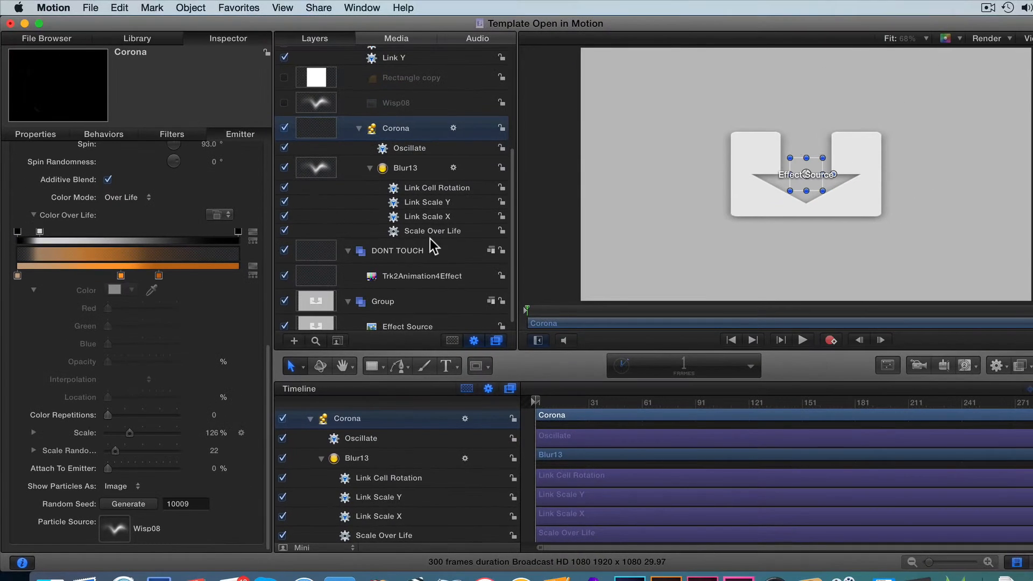
Publish the Opacity and transform Scale of the Corona emitter from its own properties
scroll(418, 141, "down", 1)
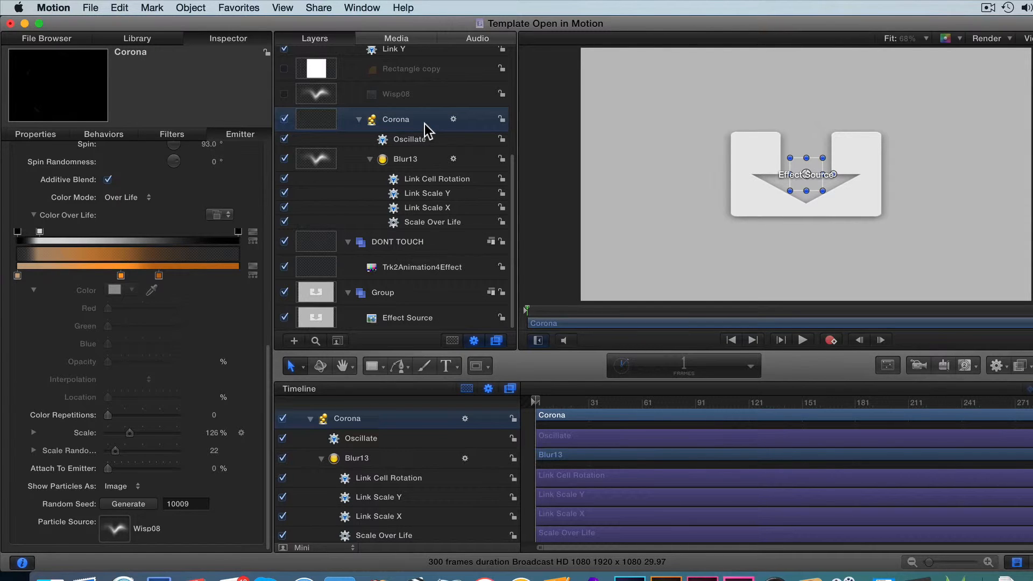
left_click(26, 134)
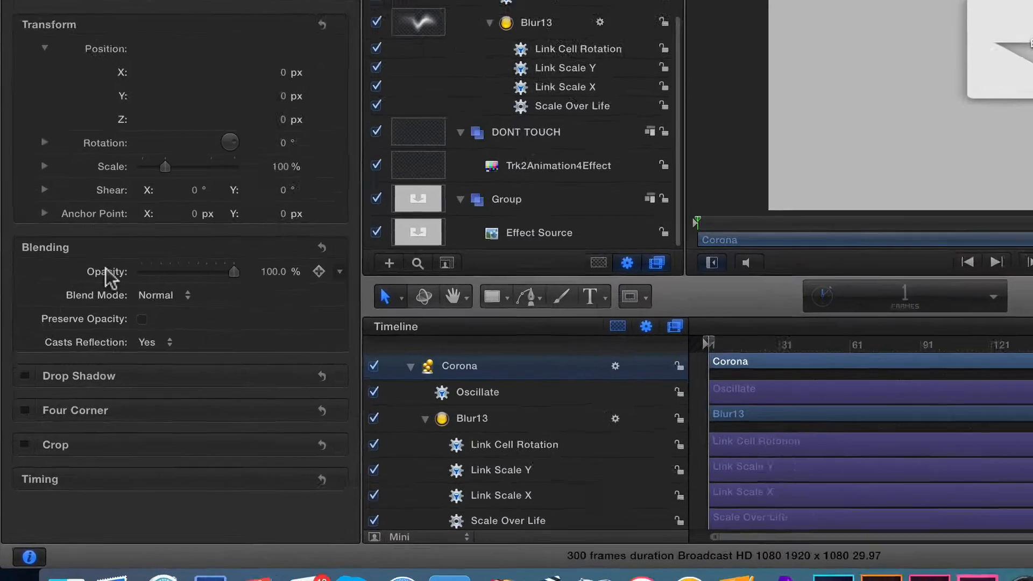
right_click(83, 347)
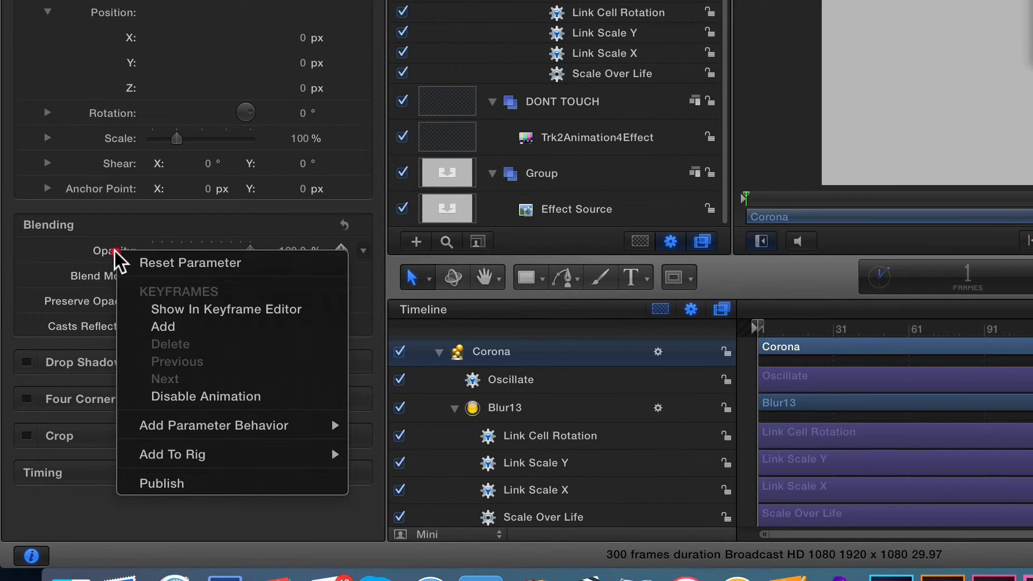
left_click(208, 483)
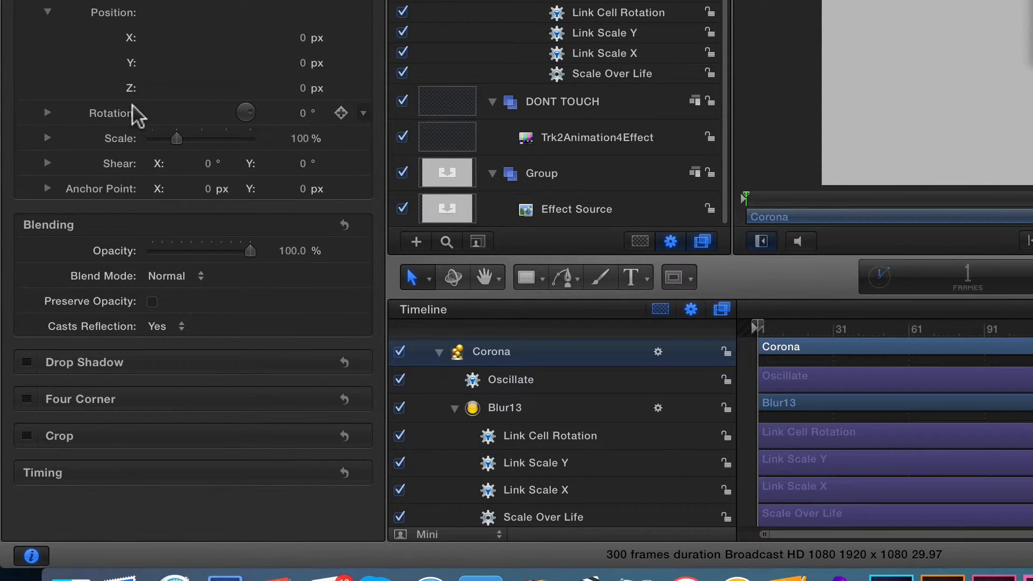
right_click(119, 141)
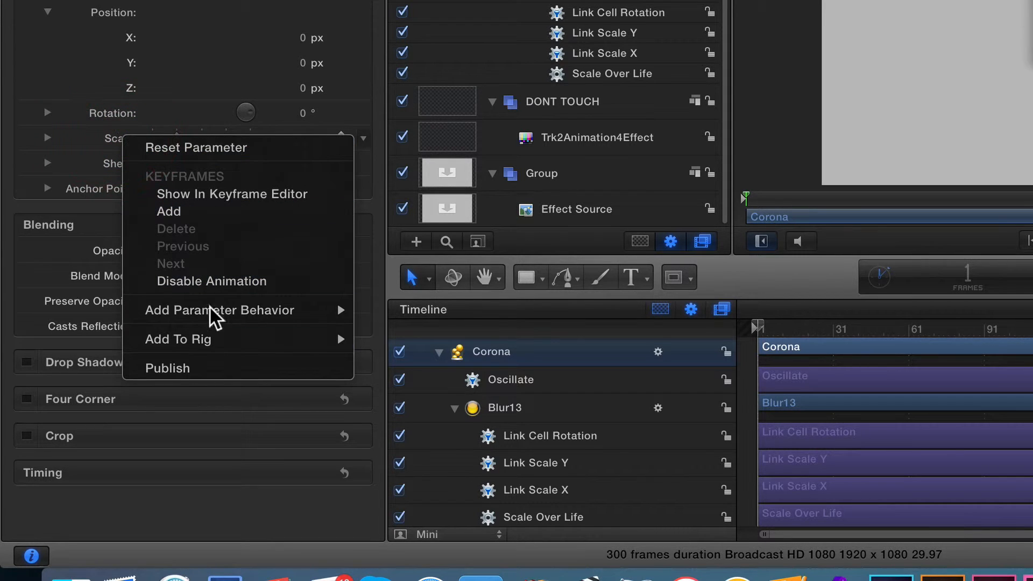
left_click(210, 364)
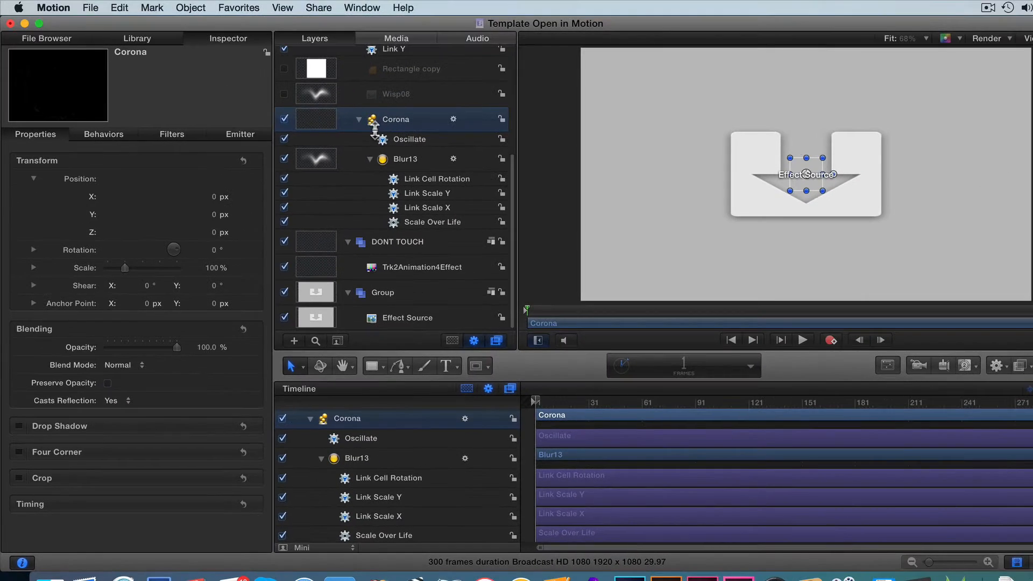
In the project's published parameters, rename the cell's Scale to Cell Scale and the emitter's Scale to Overall Scale
scroll(390, 34, "up", 5)
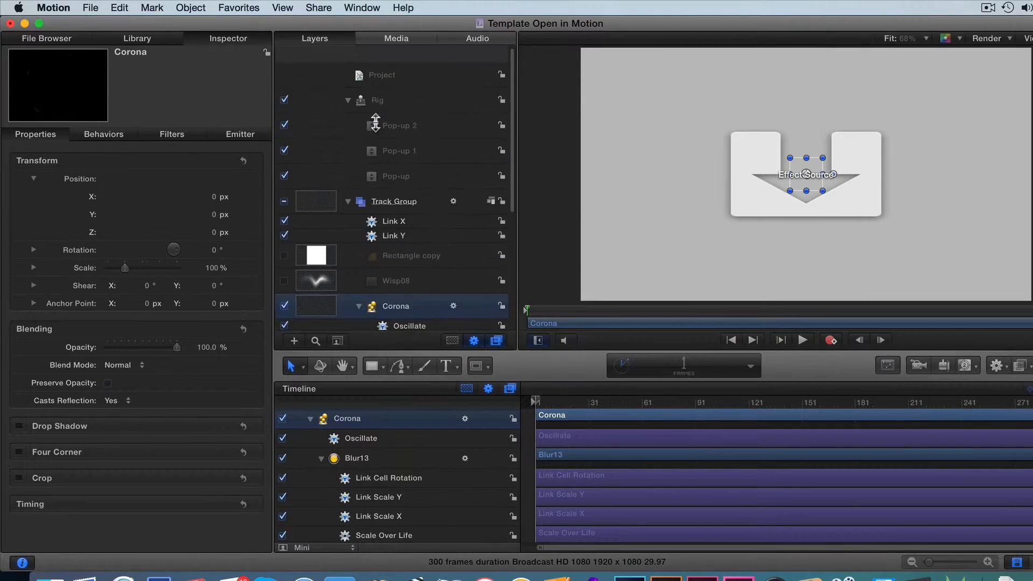
left_click(396, 61)
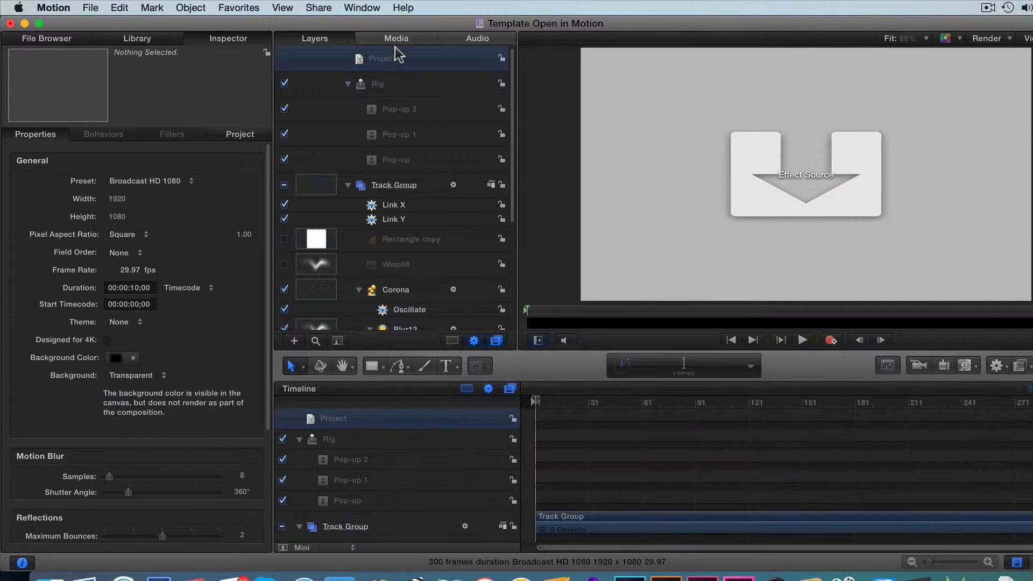
left_click(241, 135)
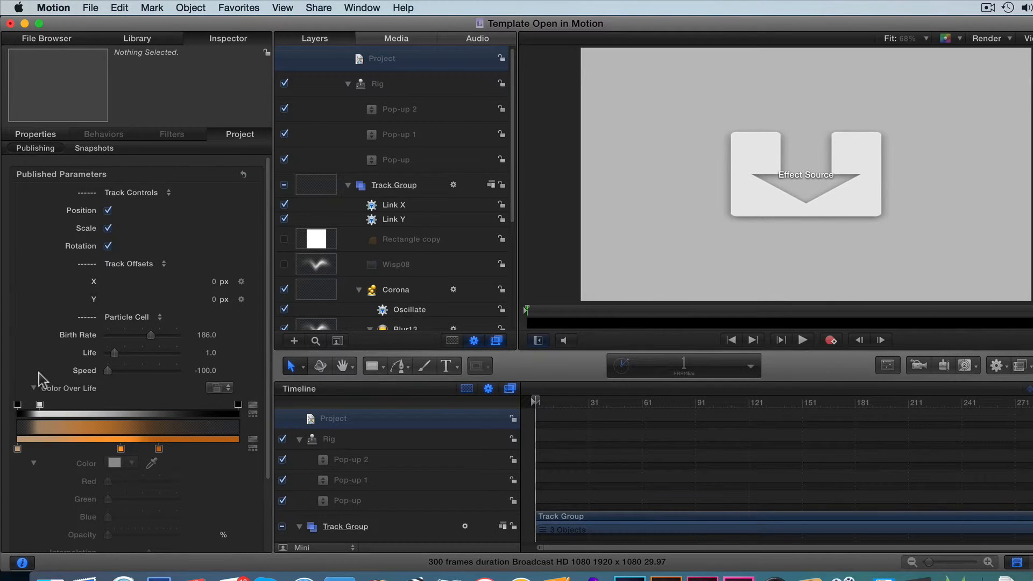
scroll(42, 390, "down", 5)
scroll(48, 393, "up", 1)
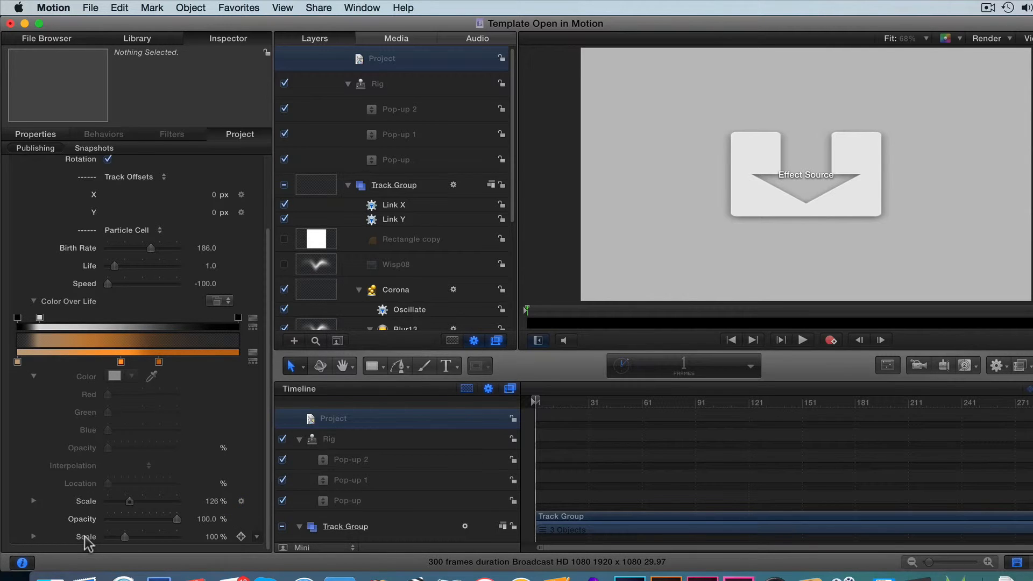
left_click(86, 501)
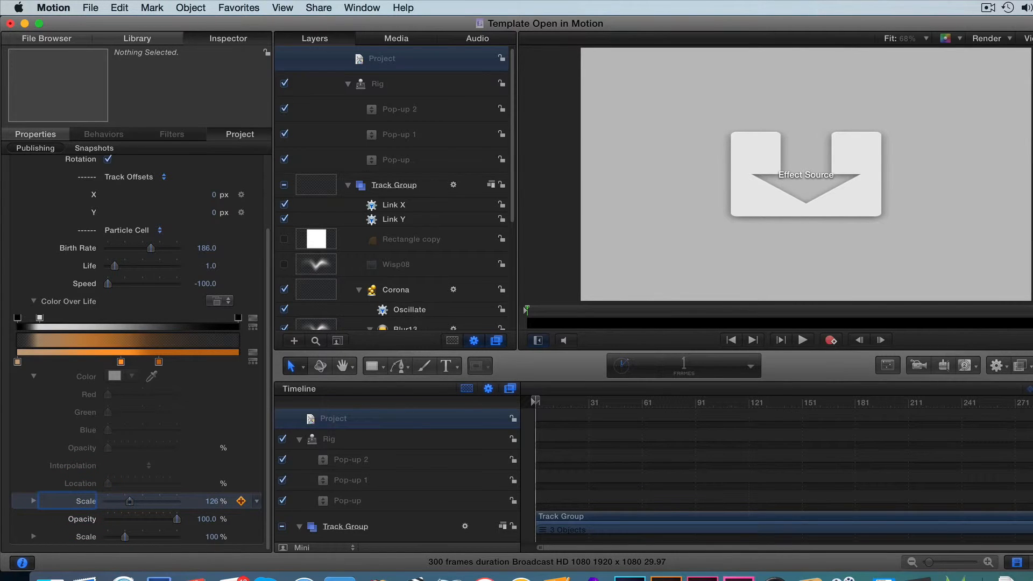
left_click(85, 536)
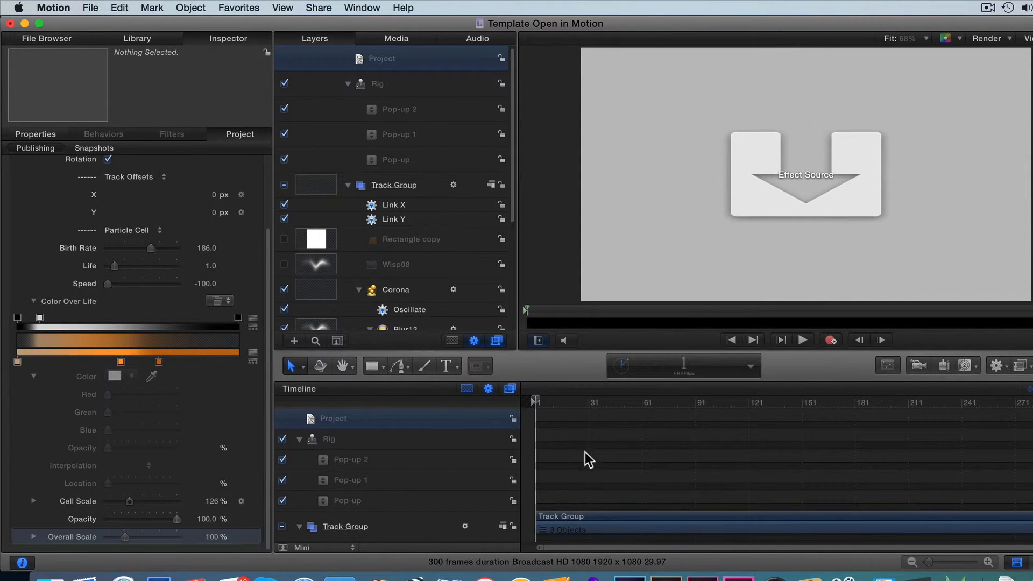
Preview the Corona particles at frame 63 and review the settings of Blur13's Link Cell Rotation behavior
left_click_drag(568, 402, 651, 402)
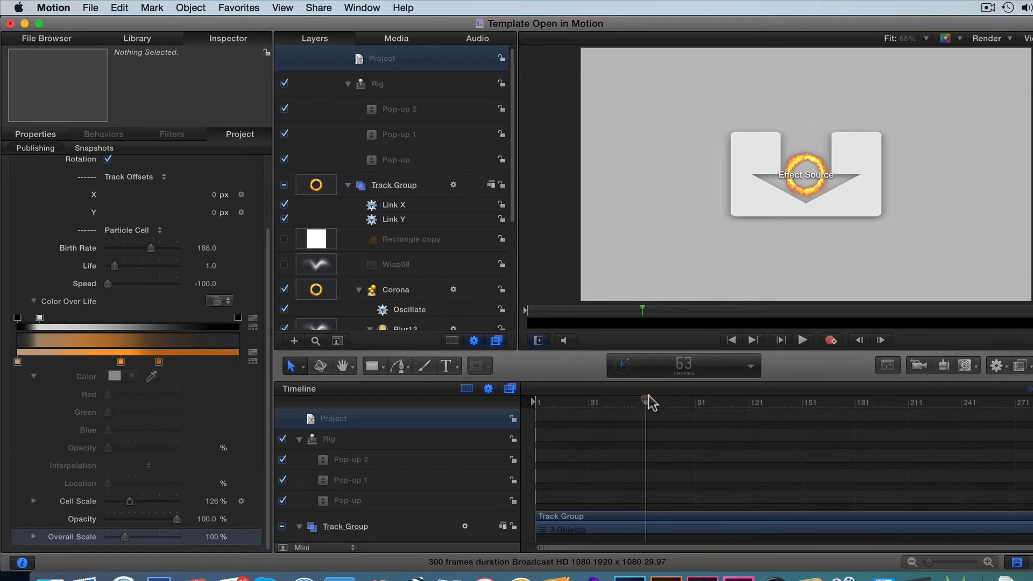
scroll(411, 293, "down", 6)
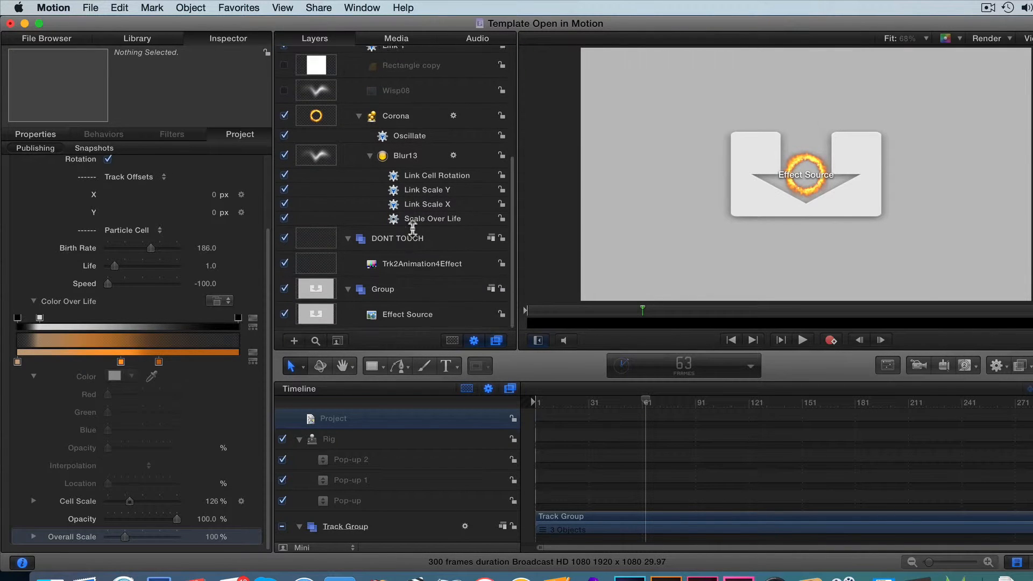
left_click(415, 177)
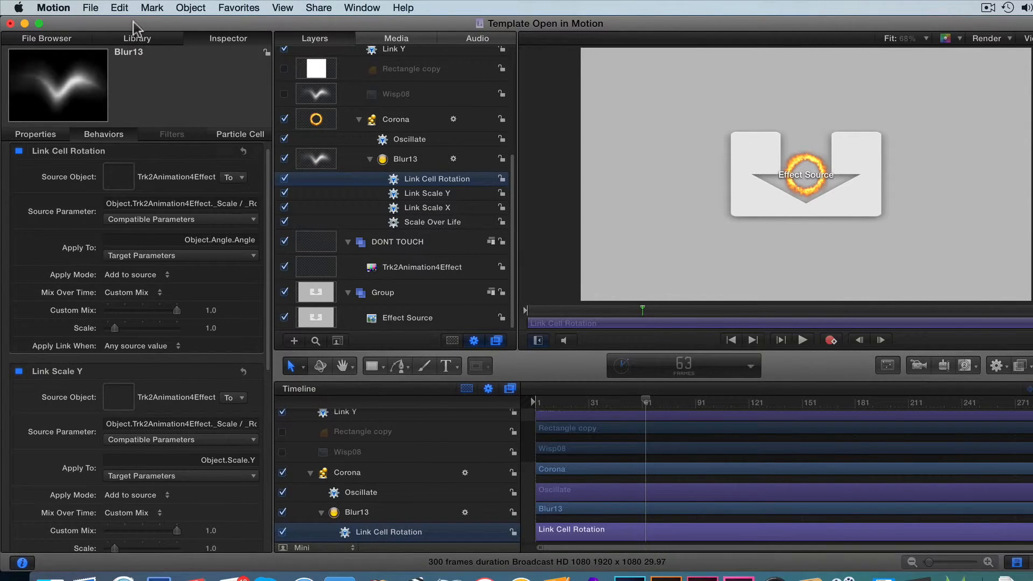
Save the project as a Final Cut Pro effect template named Corona + DriveX in the C2 DriveX Extras category
left_click(90, 8)
left_click(143, 111)
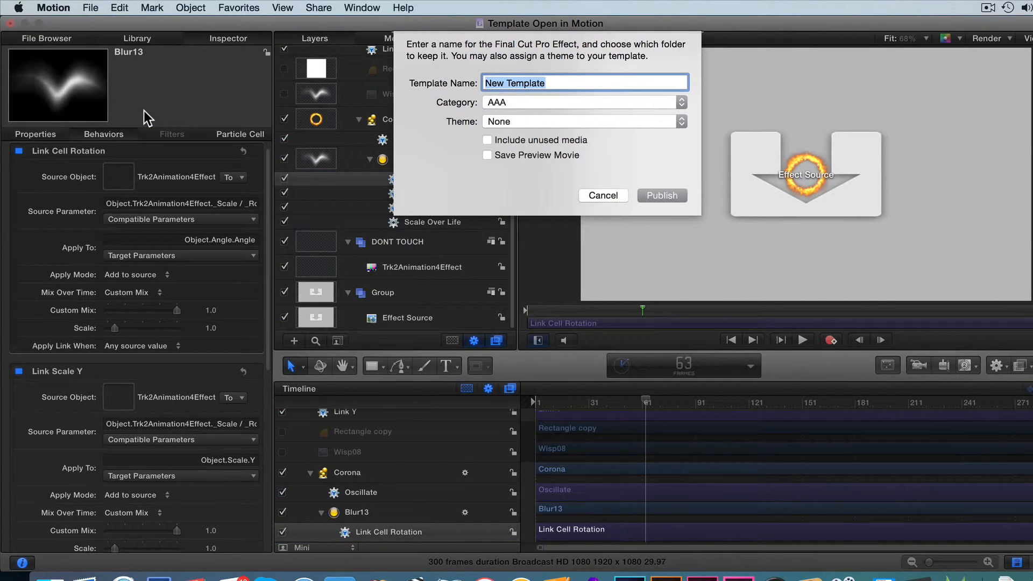
left_click(528, 101)
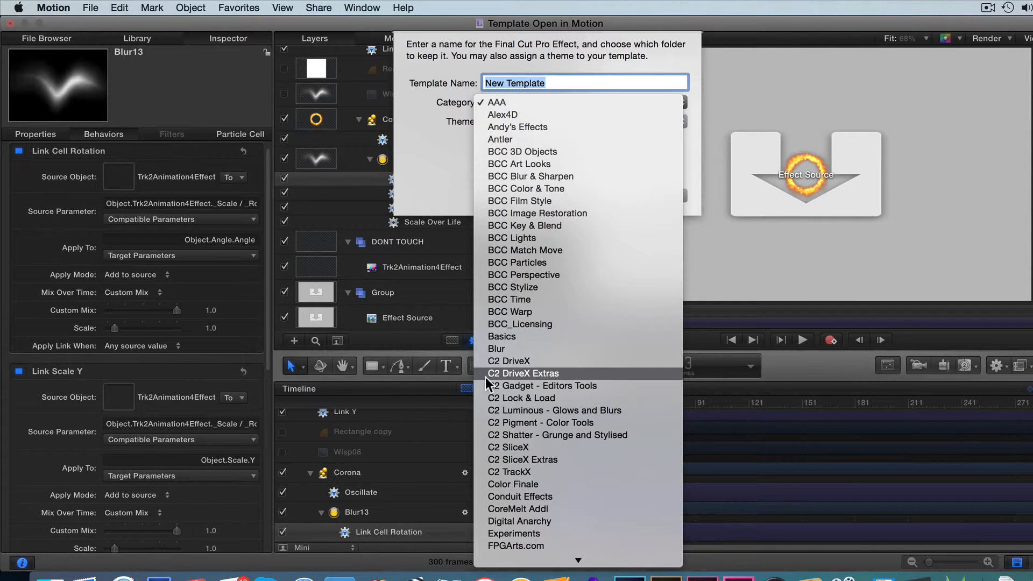
left_click(579, 373)
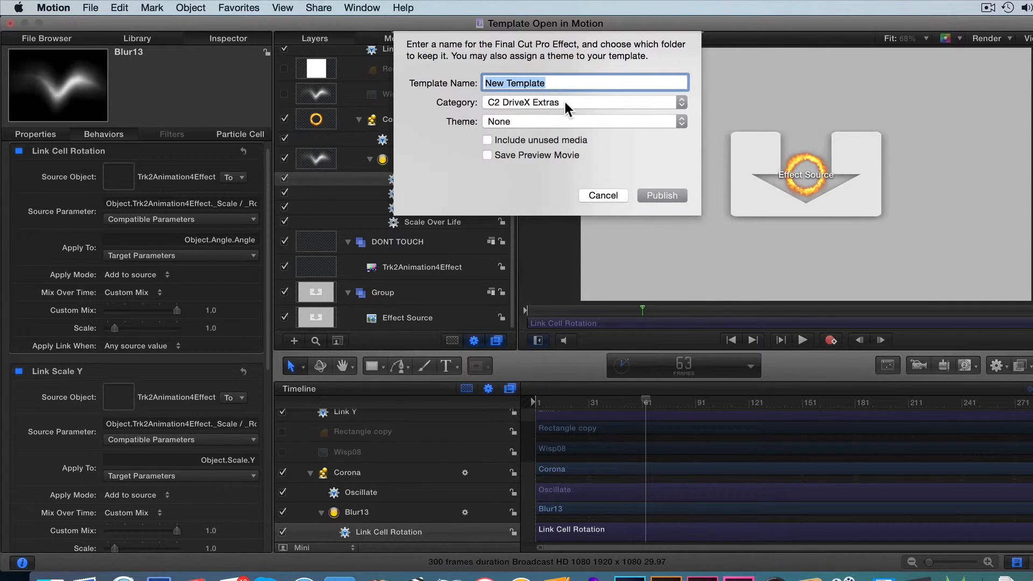
left_click(564, 103)
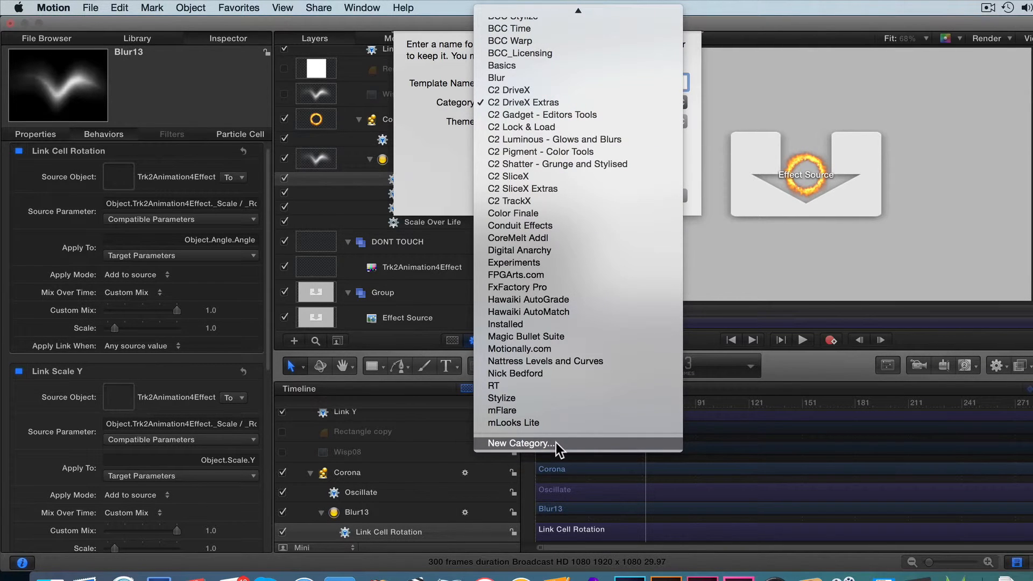
left_click(451, 149)
type("Corona + DriveX")
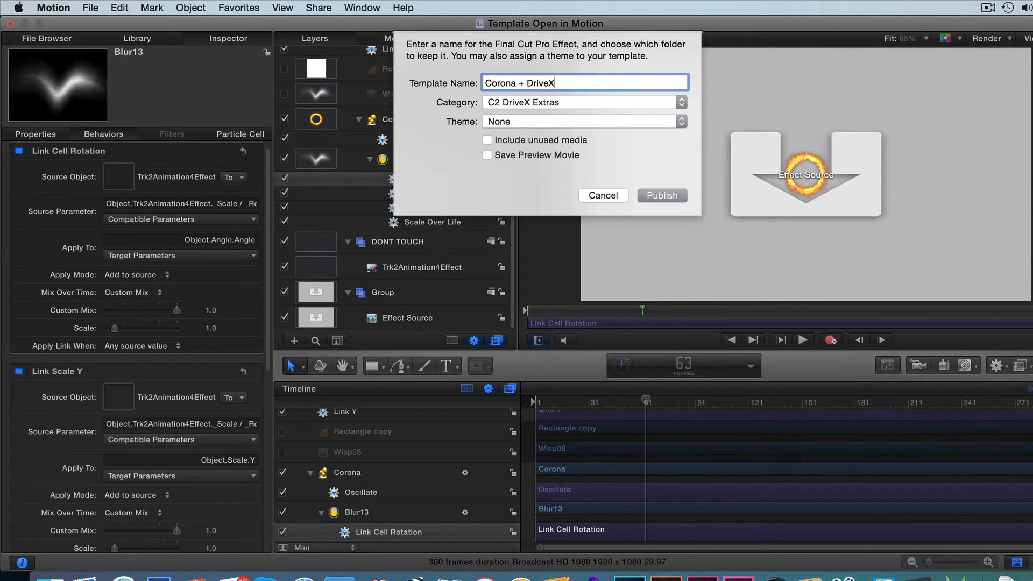
key("Return")
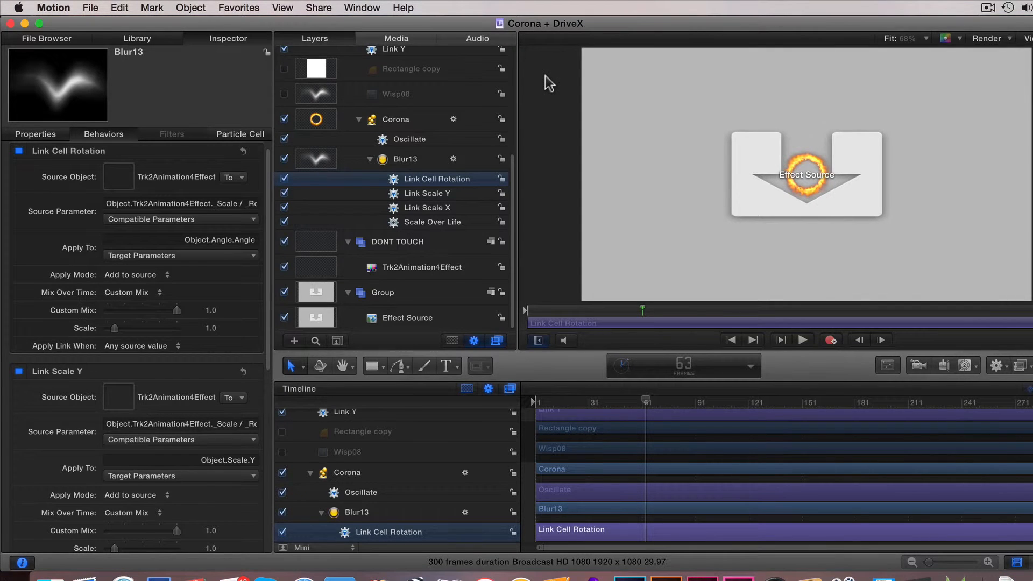
Switch to Final Cut Pro and apply the Corona + DriveX effect from C2 DriveX Extras to the RC-FH147-018 clip
key("super+Tab")
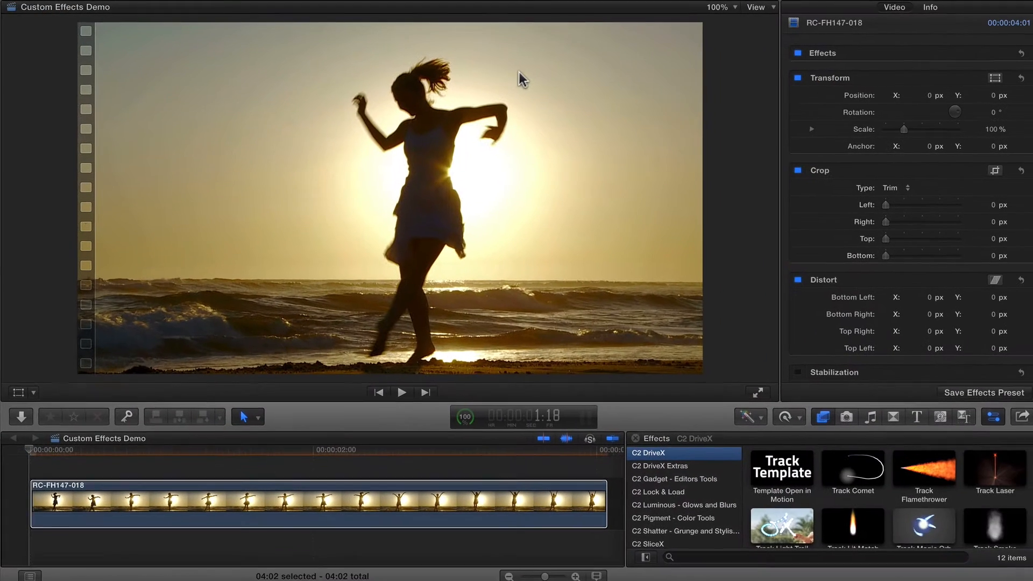
left_click(685, 462)
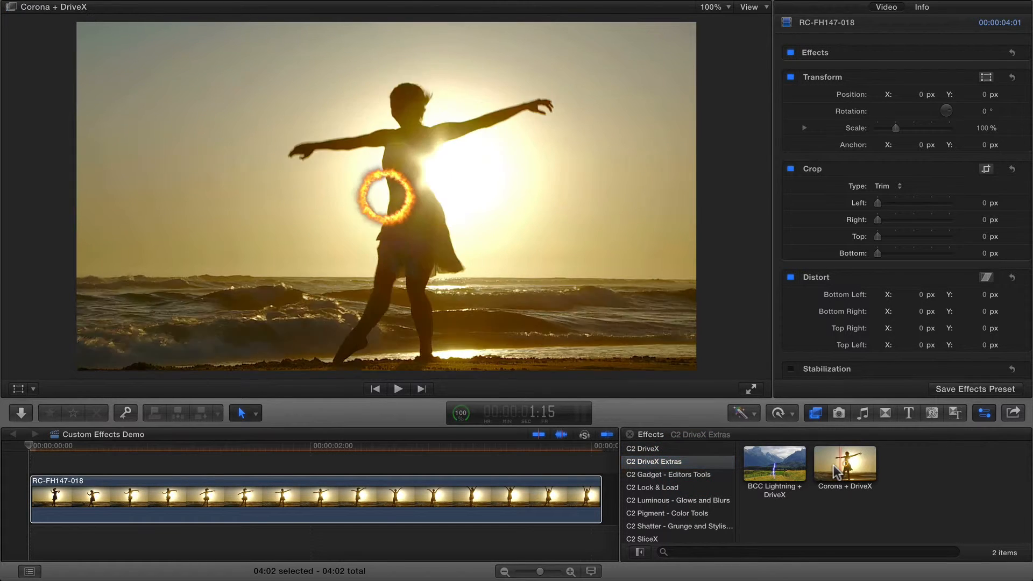
left_click_drag(857, 471, 135, 497)
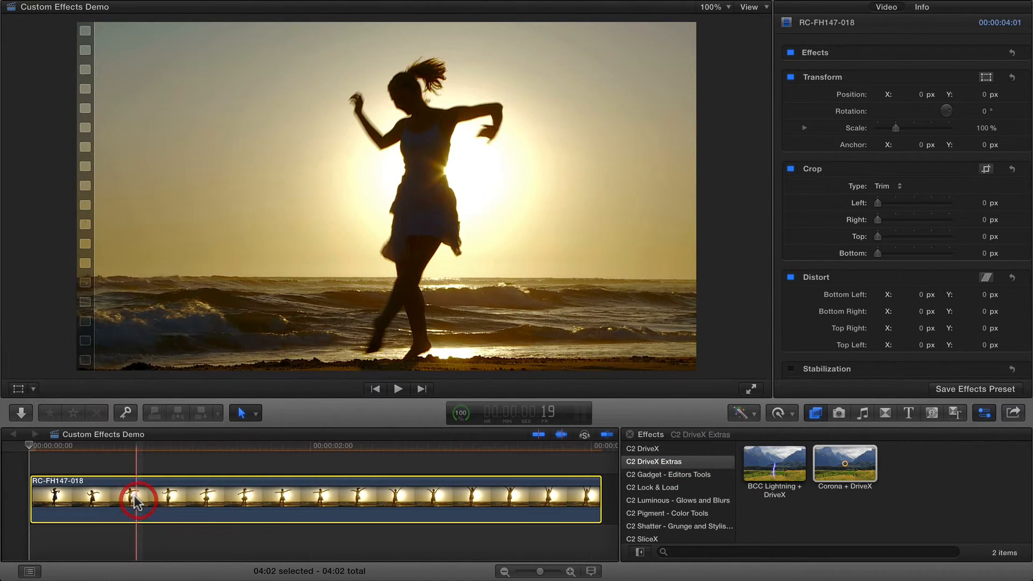
Draw a rectangular tracking shape about 50 wide and 68 high around the dancer's raised hand and track it forward through the clip
left_click(28, 121)
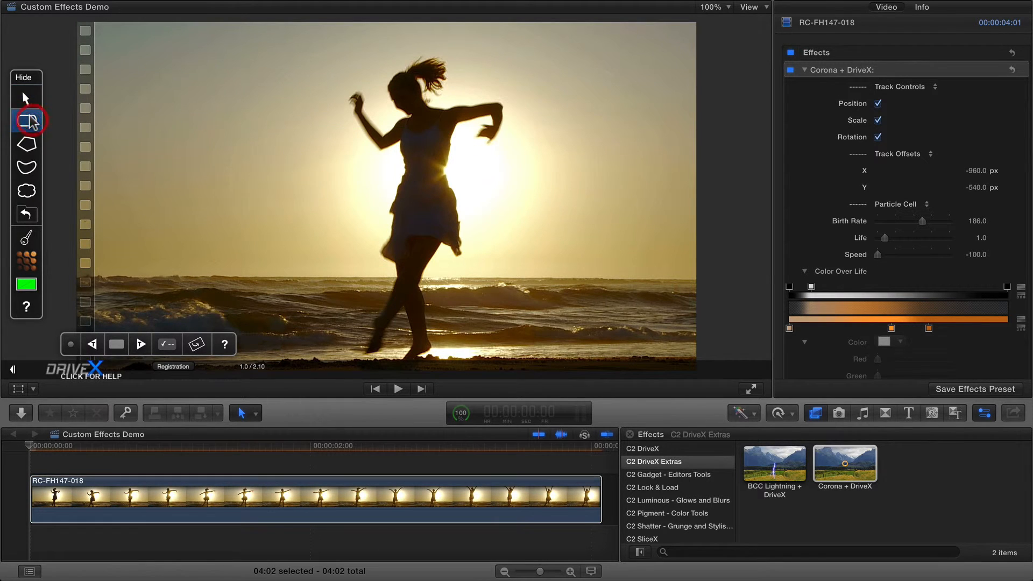
left_click_drag(355, 112, 365, 125)
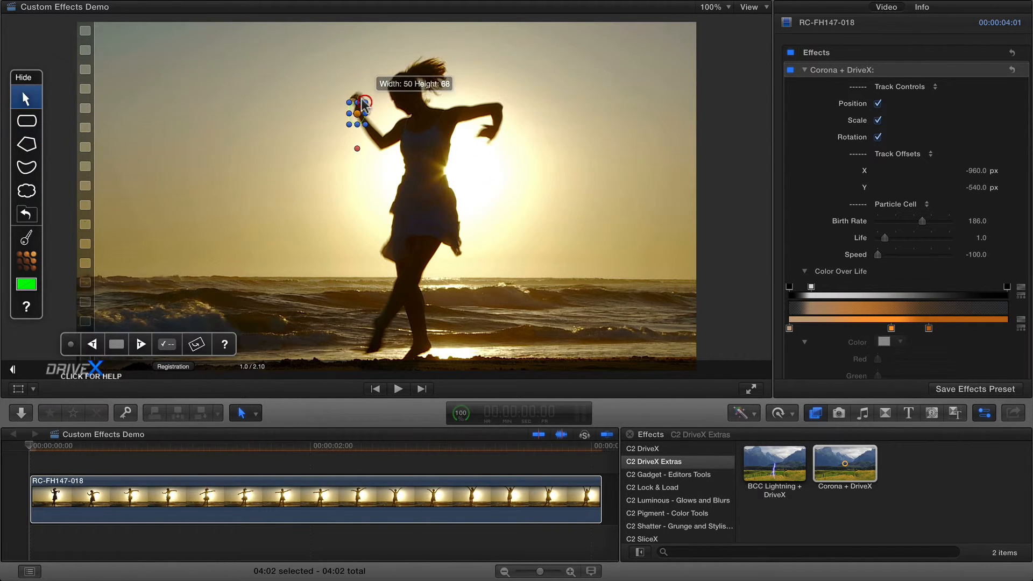
left_click(139, 344)
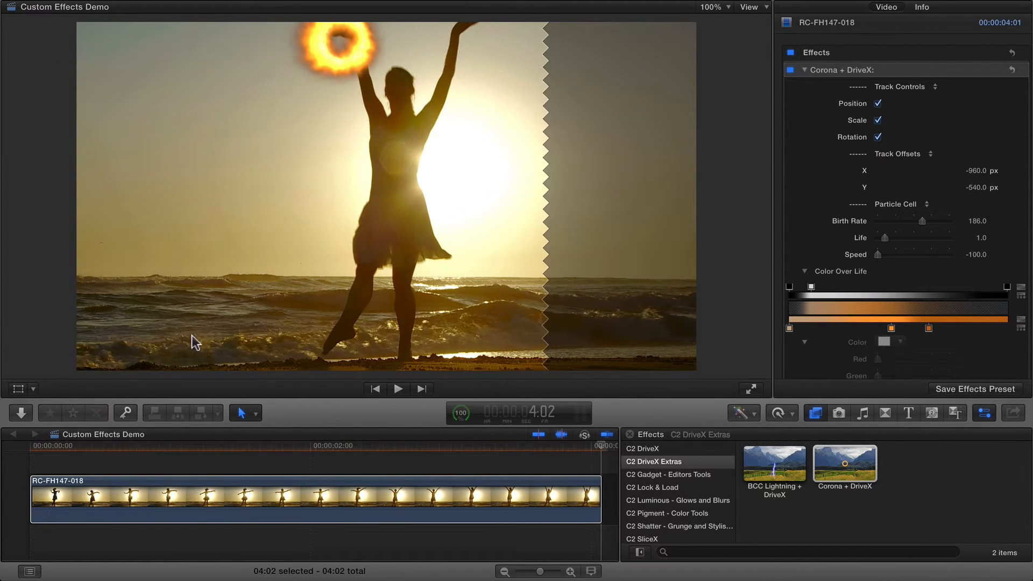
At 1:11, change the orange Color Over Life stop at 46.67% to green, and set Cell Scale to 45% and Overall Scale to 164%
left_click_drag(478, 437, 232, 443)
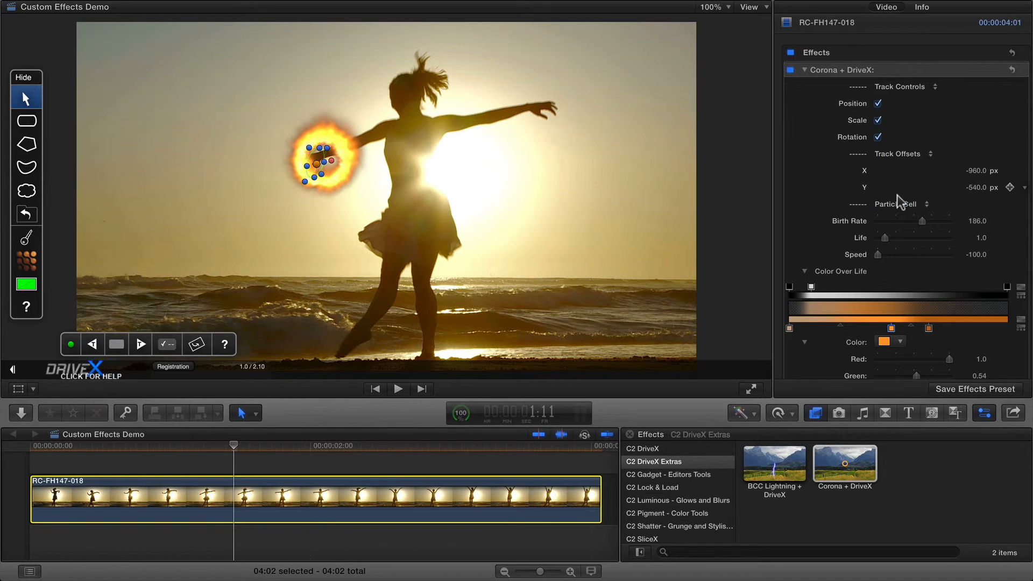
scroll(895, 293, "down", 5)
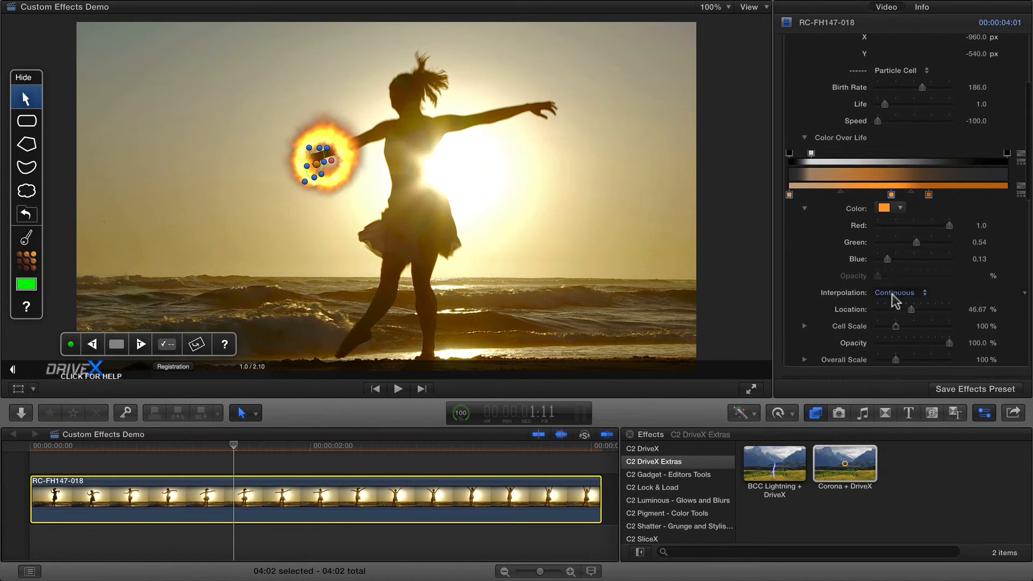
scroll(892, 294, "down", 1)
left_click(899, 180)
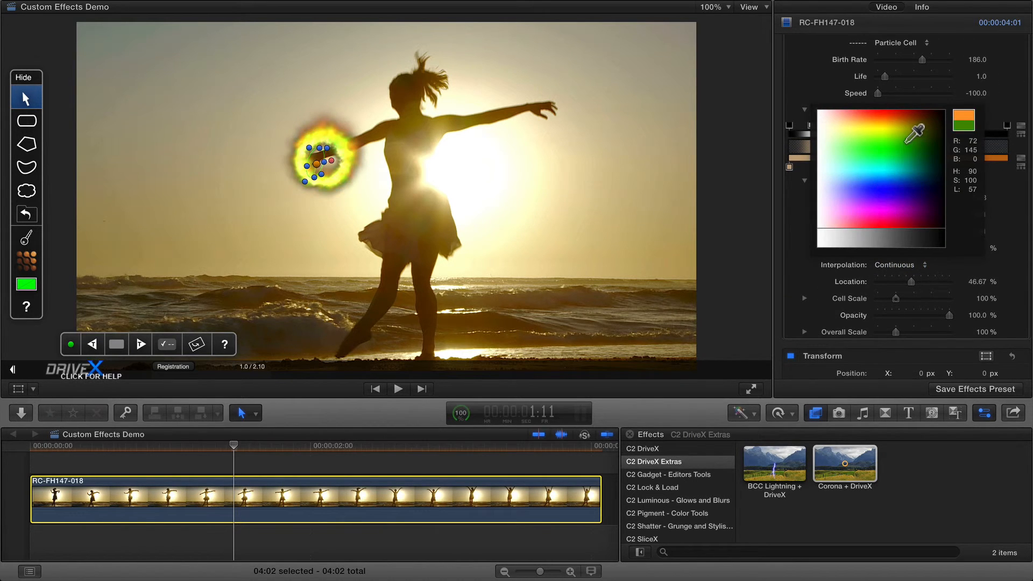
left_click(908, 142)
left_click_drag(897, 299, 969, 317)
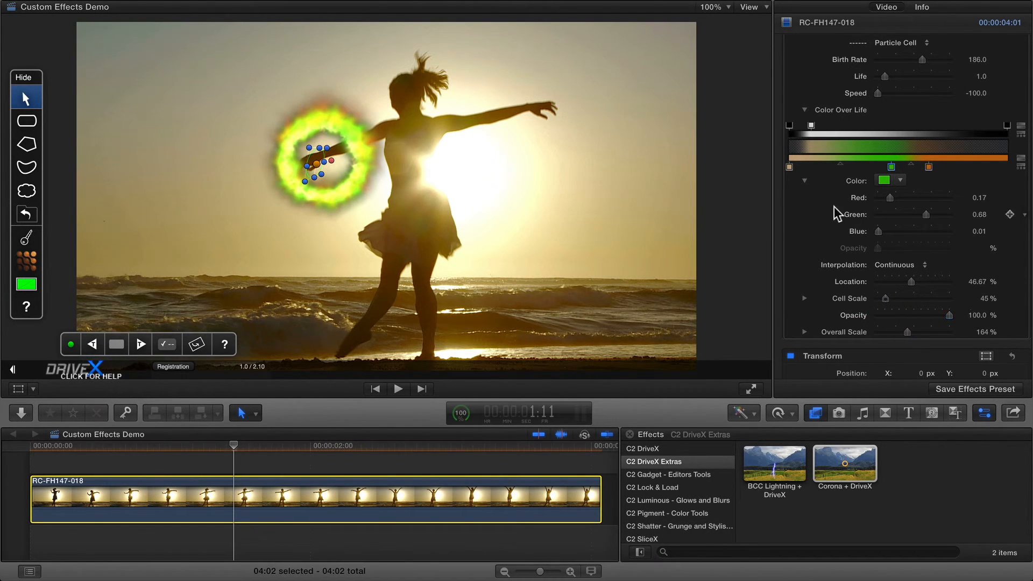
Turn off Scale and Rotation in the Corona + DriveX effect's Track Controls, leaving only Position enabled
scroll(837, 210, "up", 5)
left_click(878, 119)
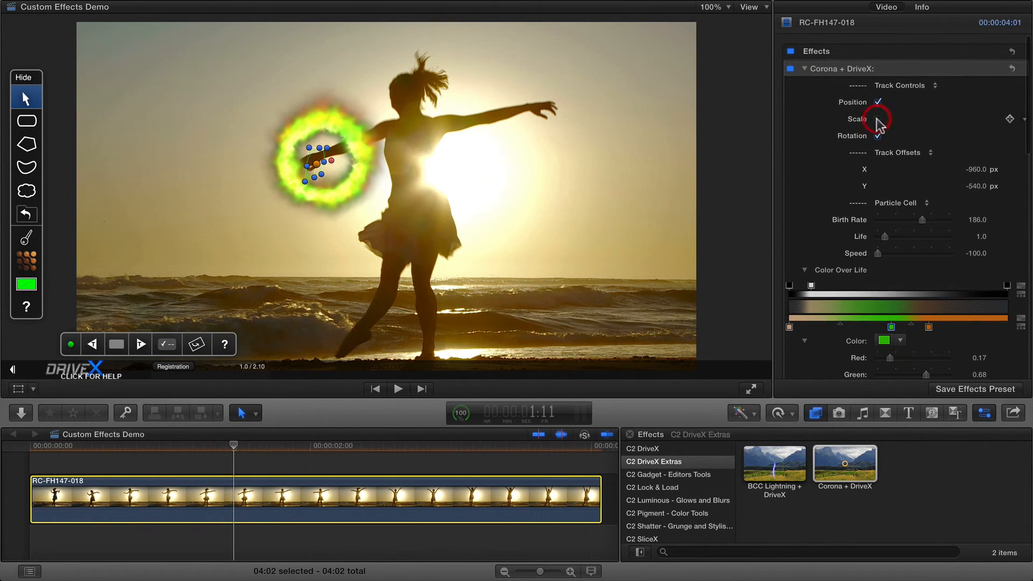
left_click(877, 136)
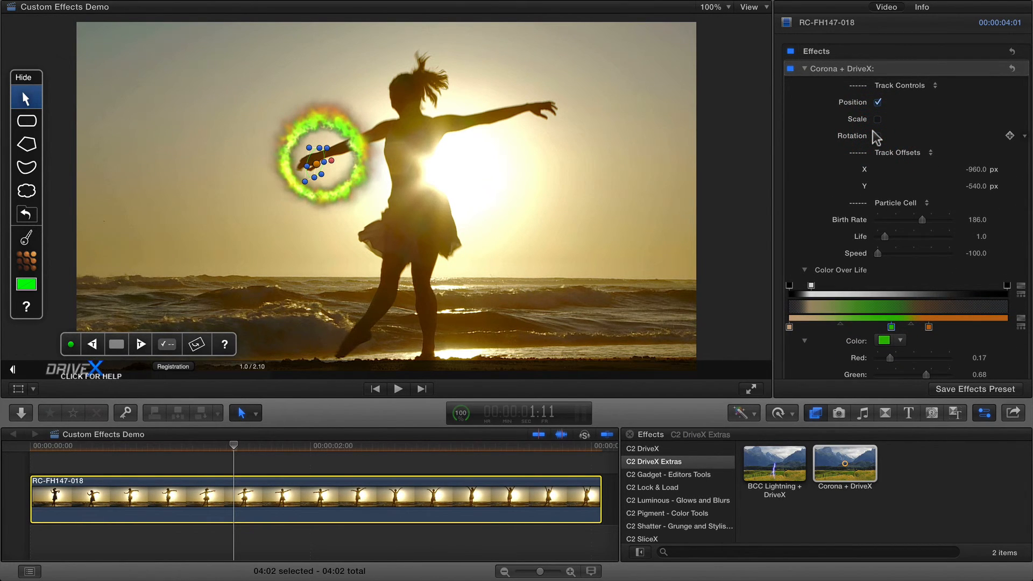